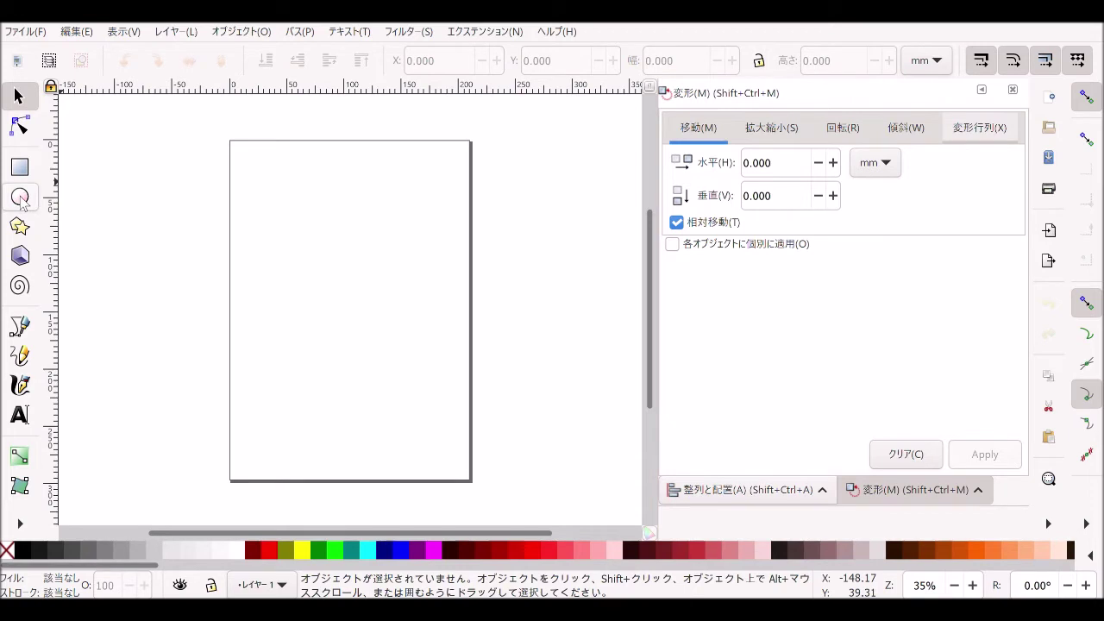
Draw a tall narrow ellipse outline with radii 15.119 and 51.783 mm, and set arcs to close with a chord.
left_click(21, 197)
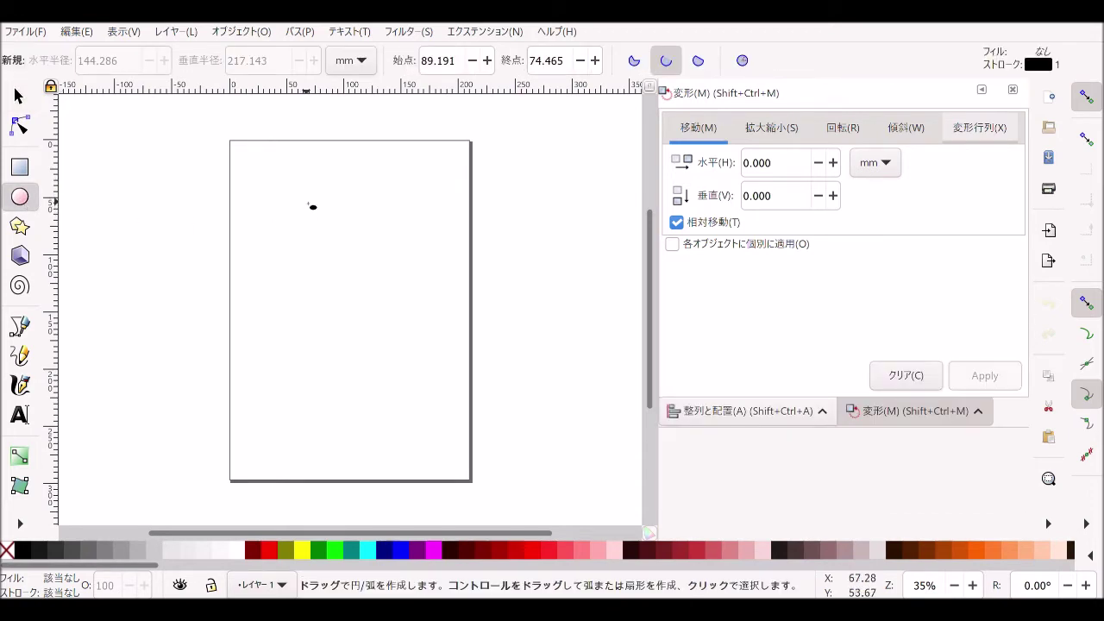
mouse_move(313, 198)
left_mouse_down()
mouse_move(329, 308)
mouse_move(352, 320)
left_mouse_up()
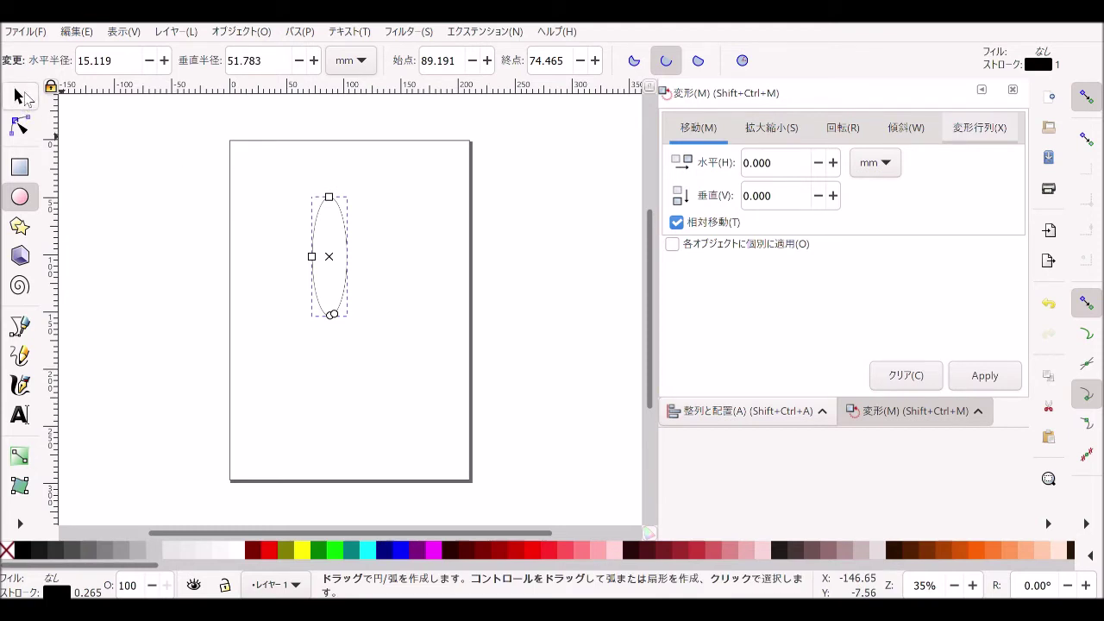
left_click(17, 96)
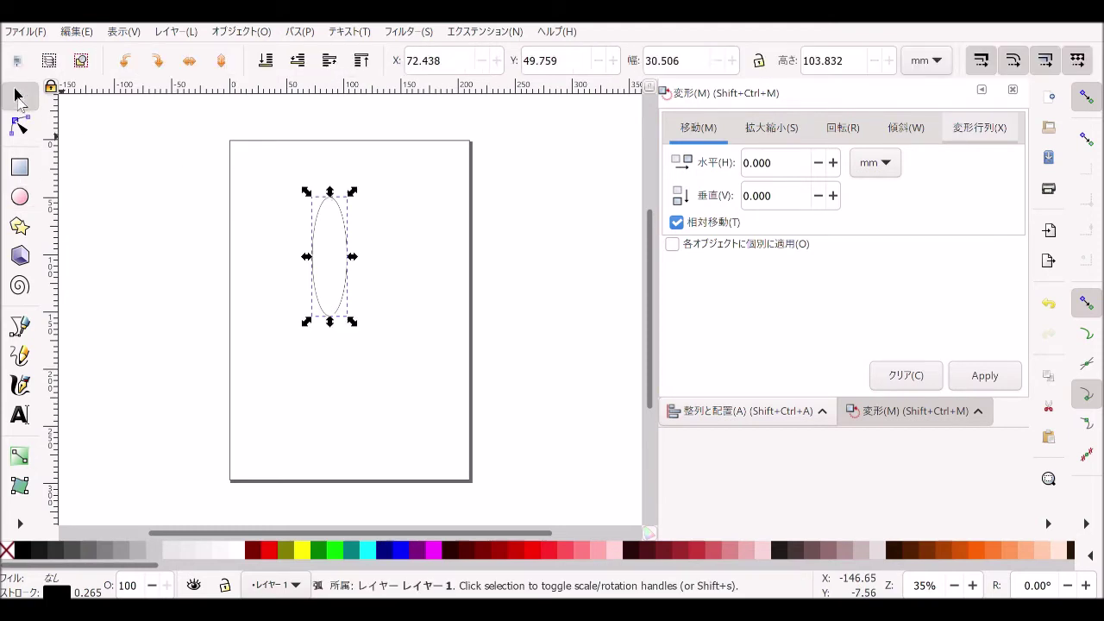
left_click(340, 260)
left_click(20, 200)
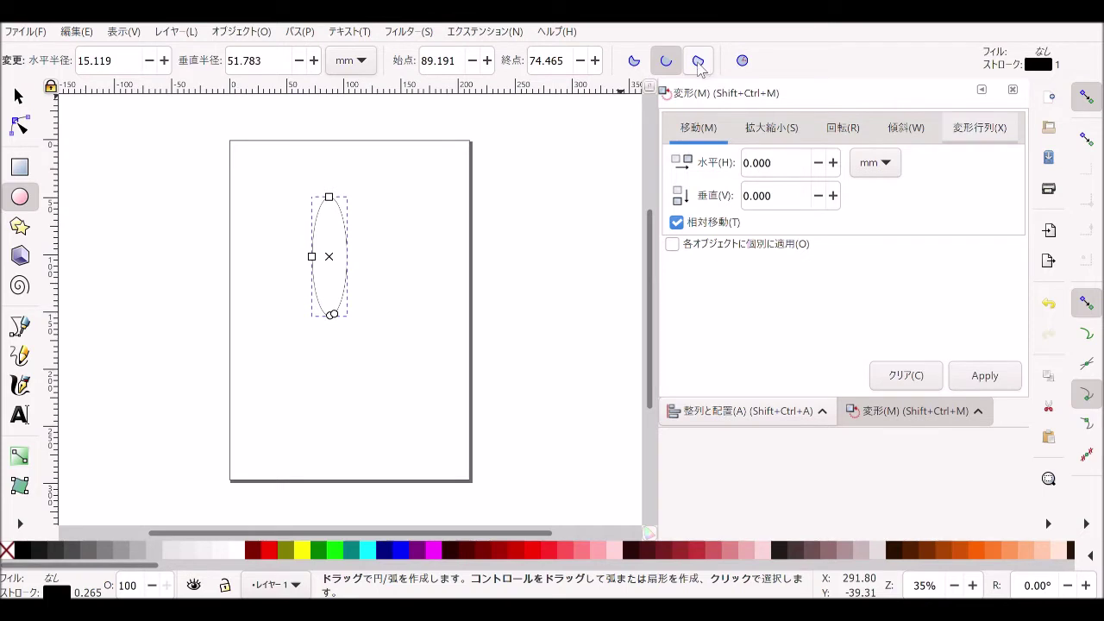
left_click(699, 62)
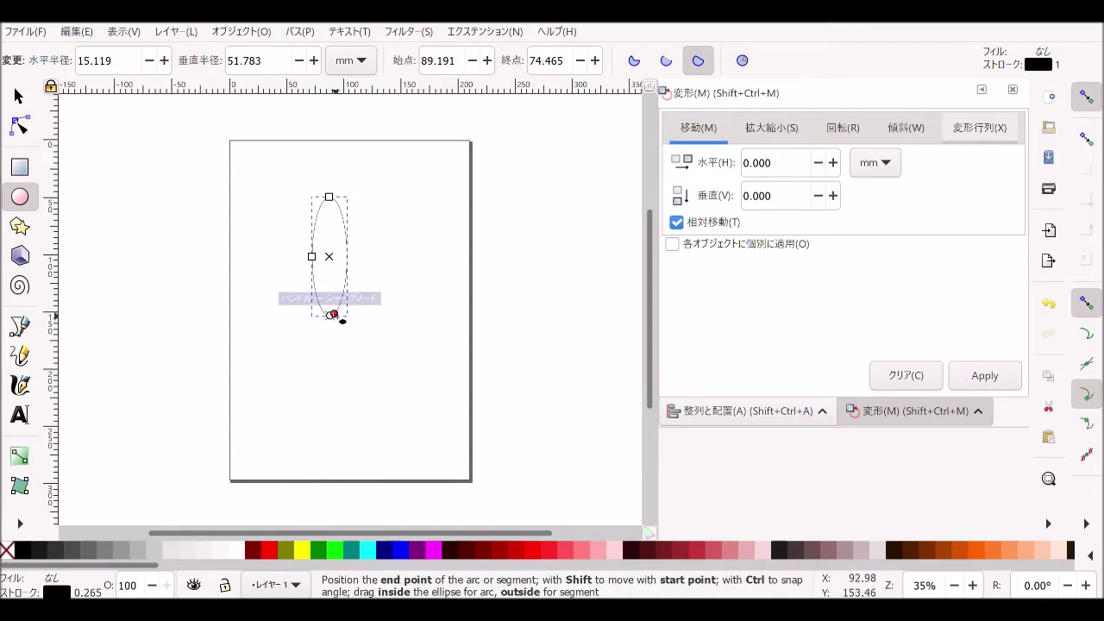
Move the arc end to the ellipse top, leaving a 23.322 × 103.802 mm half-ellipse.
left_click_drag(342, 320, 341, 190)
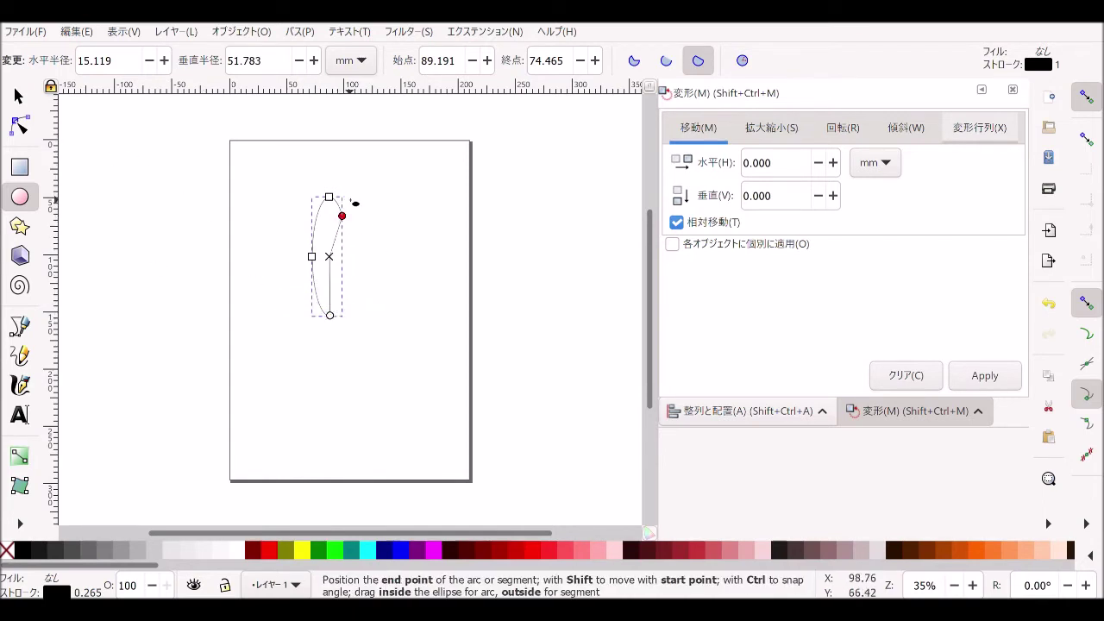
left_click_drag(340, 191, 335, 189)
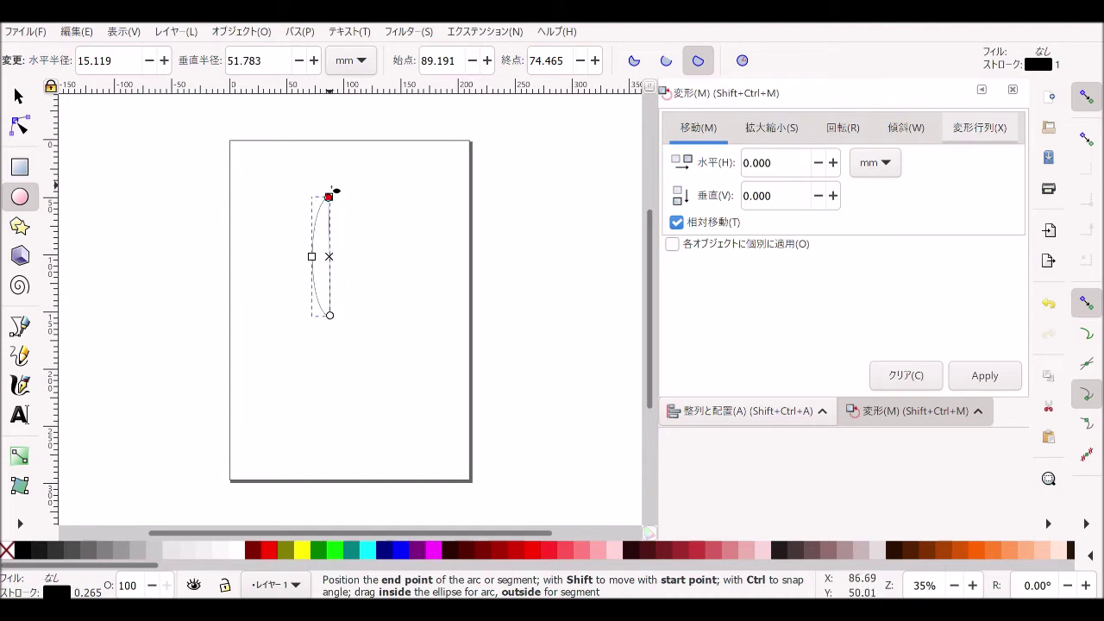
left_click(19, 96)
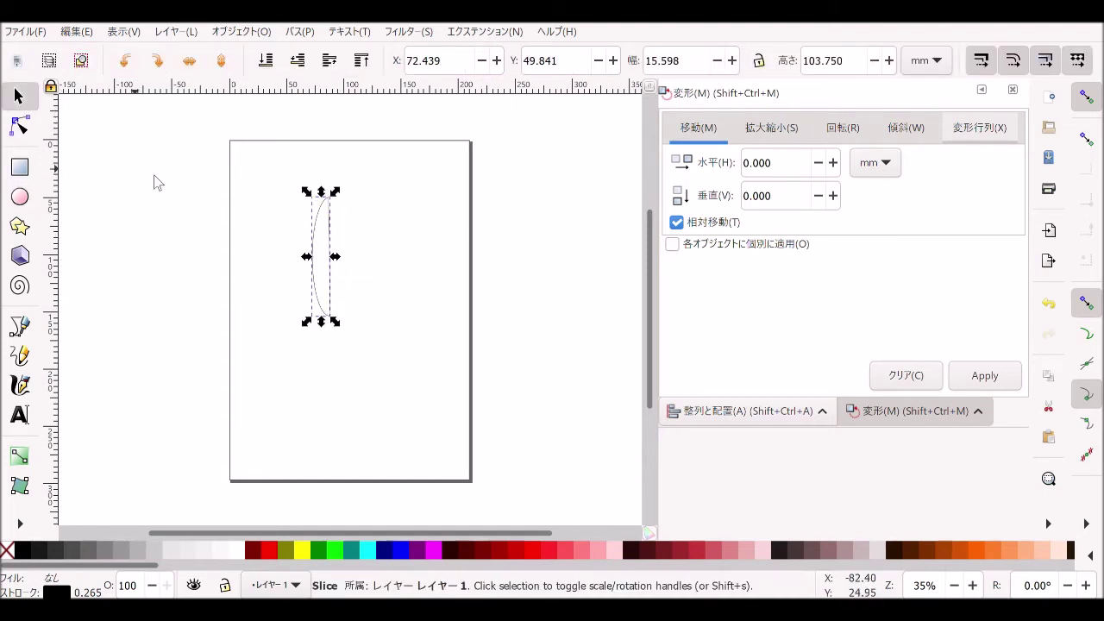
left_click(257, 220)
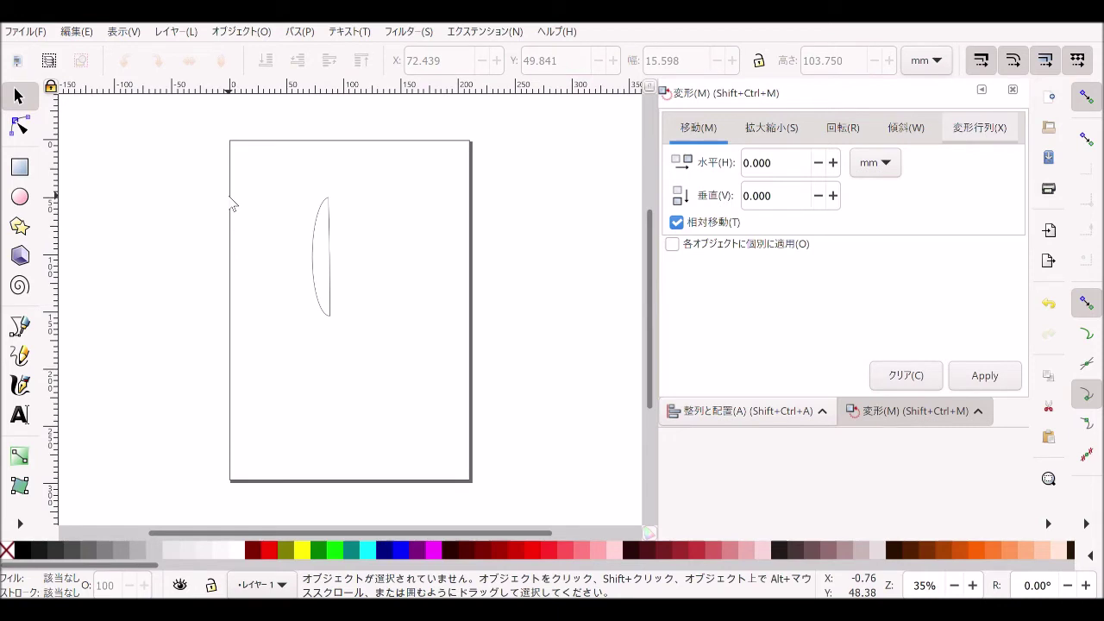
left_click(311, 256)
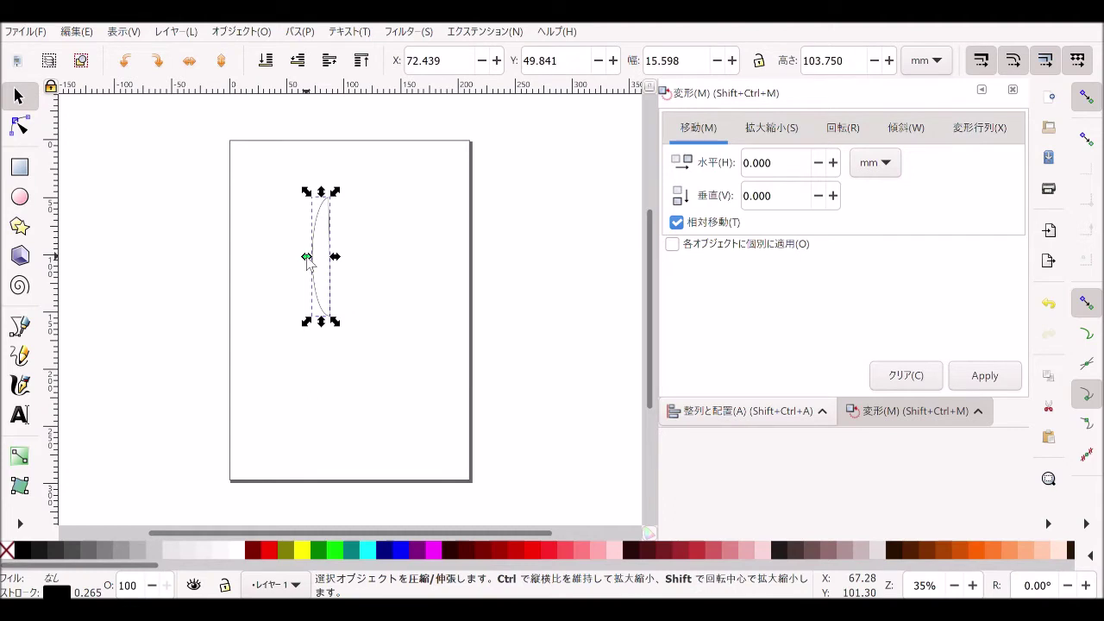
left_click_drag(306, 256, 299, 256)
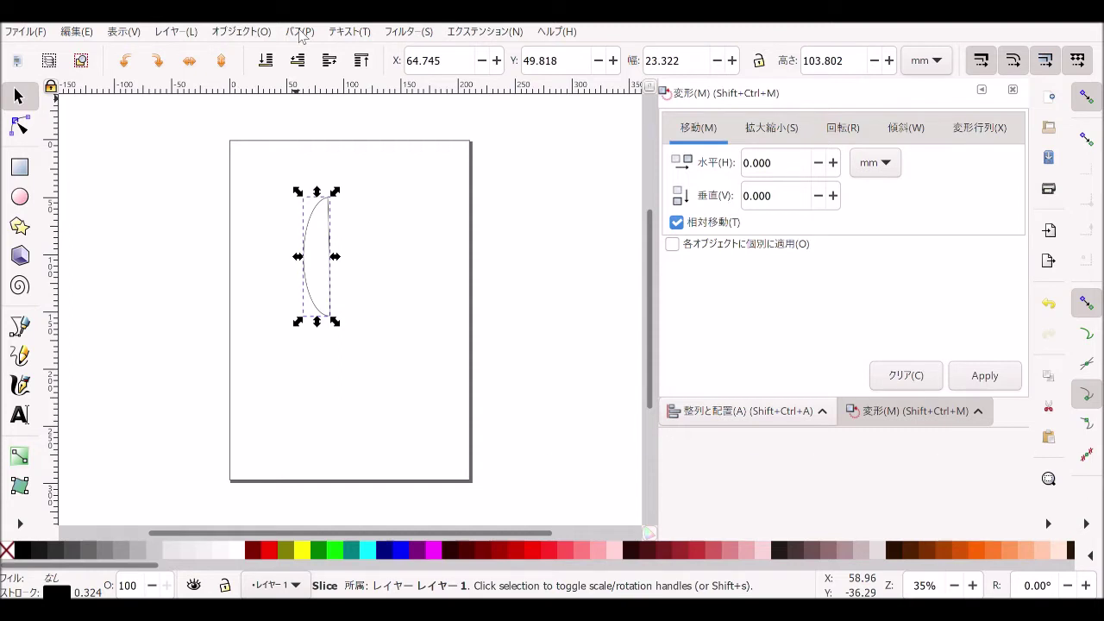
Convert the half-ellipse into a regular 4-node path with Path > Object to Path.
left_click(301, 35)
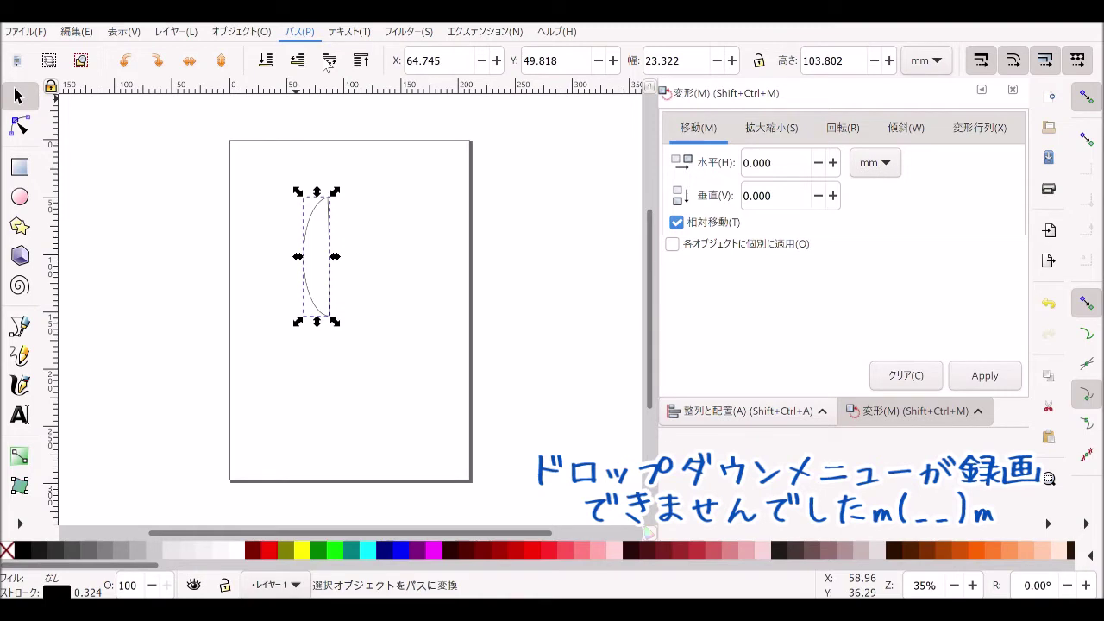
left_click(327, 66)
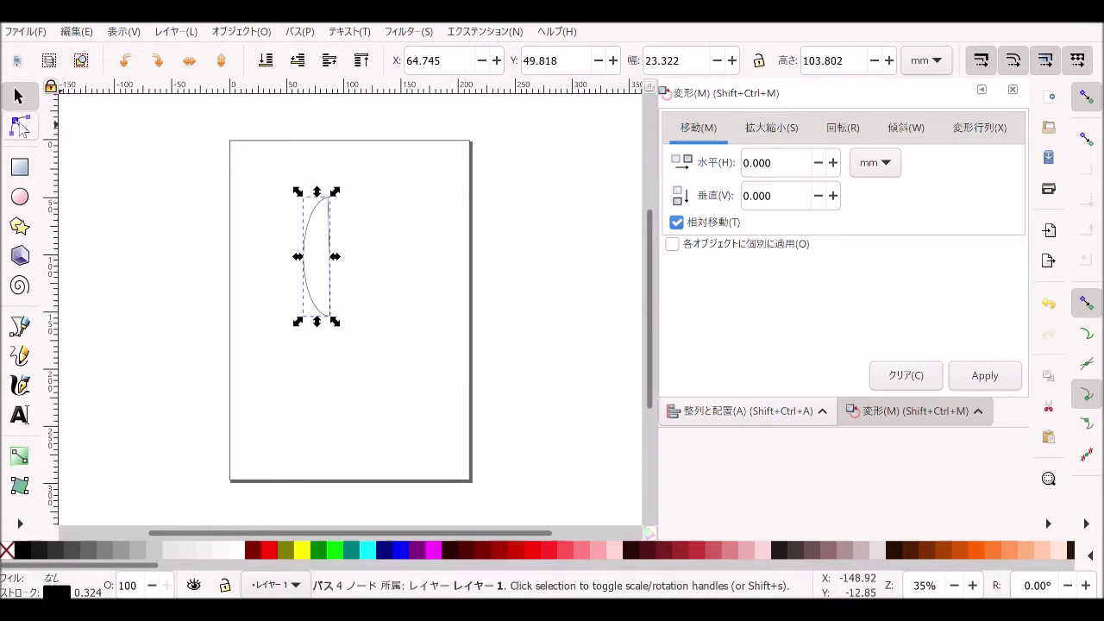
Add a node near the top and pull the top corner node down to form a notch.
left_click(21, 126)
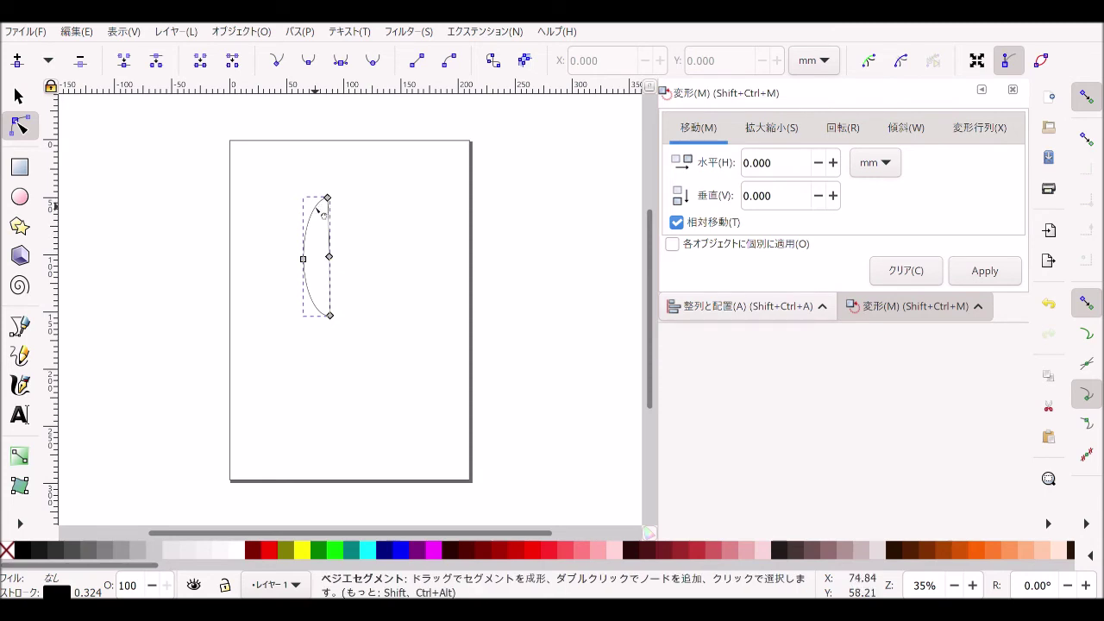
double_click(316, 207)
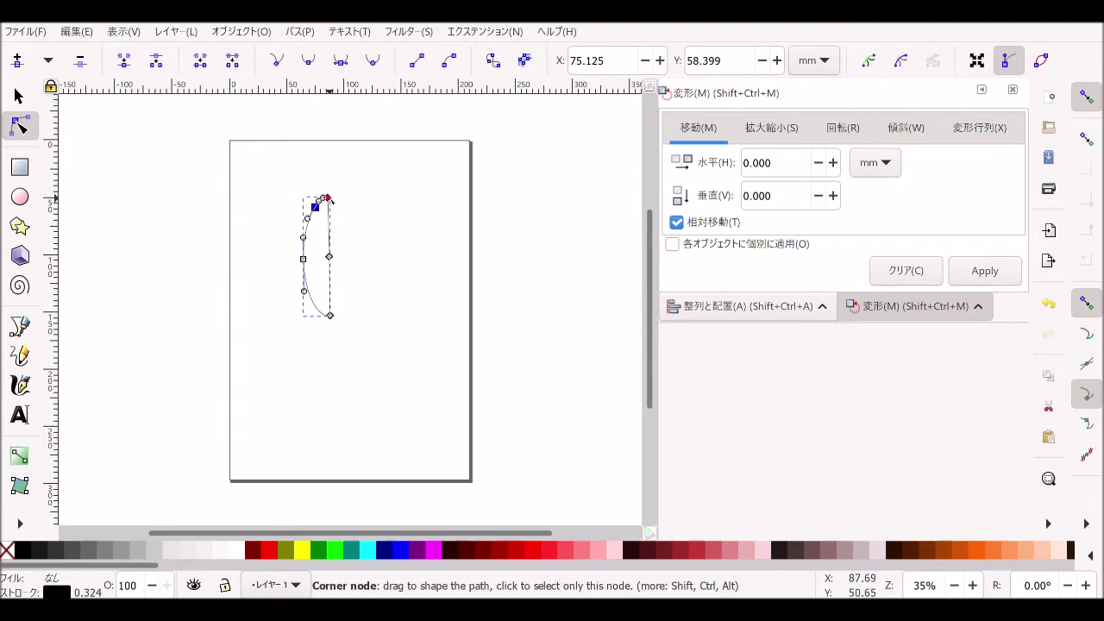
left_click_drag(329, 200, 330, 226)
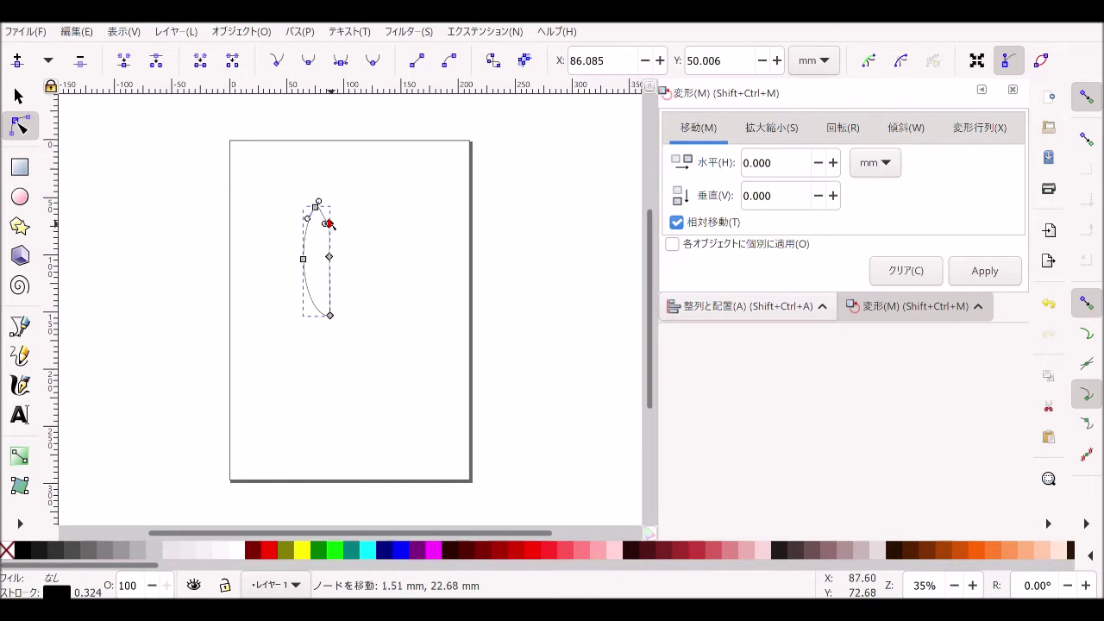
key("s")
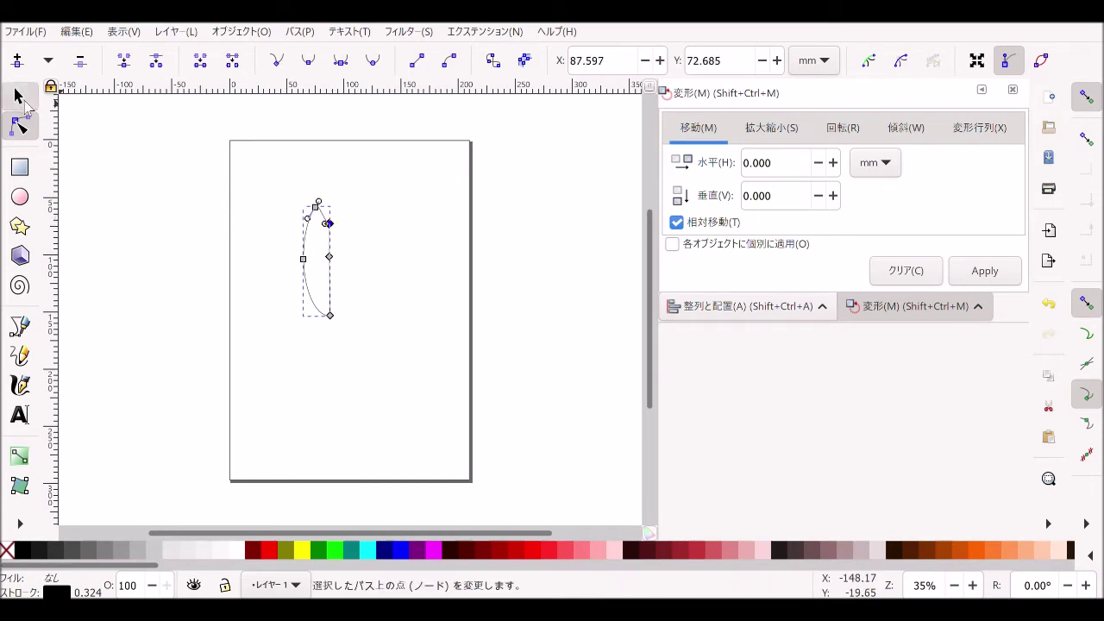
left_click(262, 210)
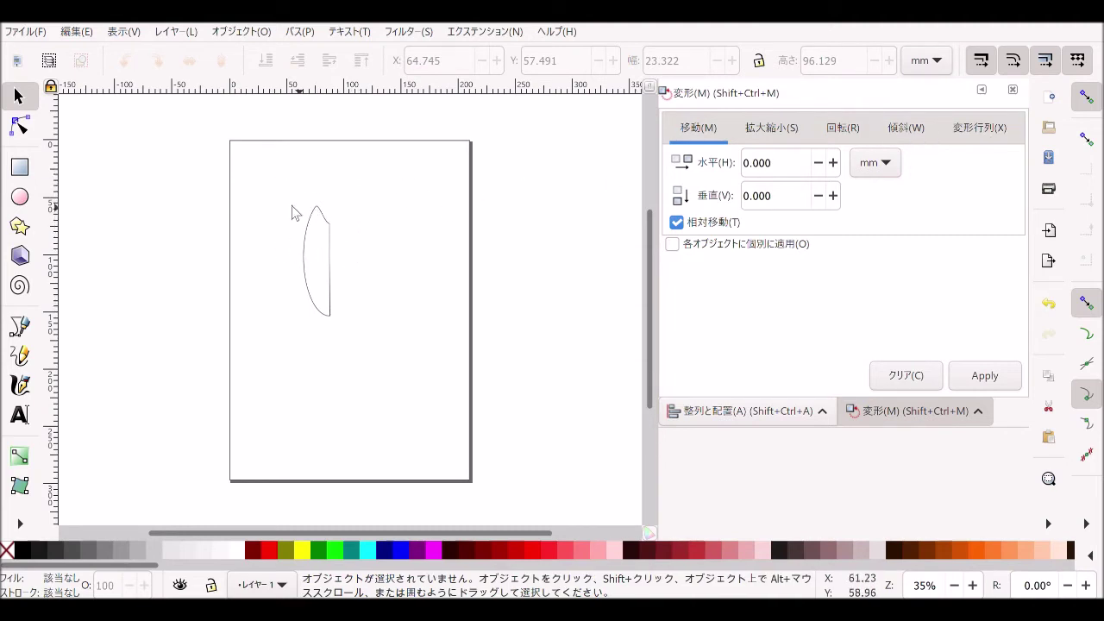
Pull the left middle node outward to X 61.146, Y 103.753 mm, fattening the curve.
left_click(19, 126)
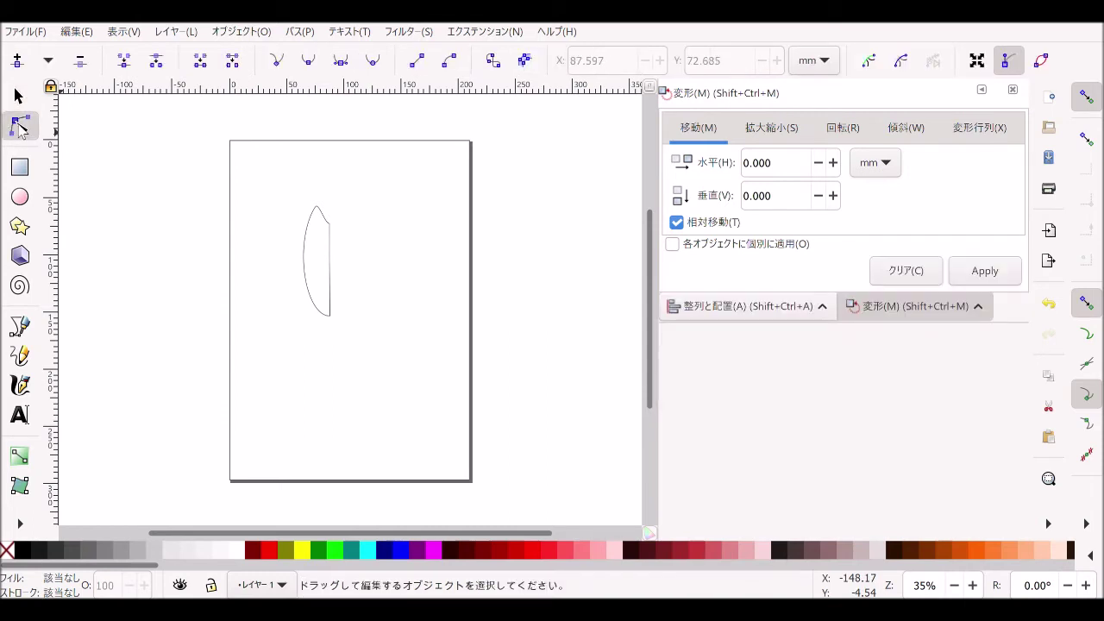
left_click(329, 250)
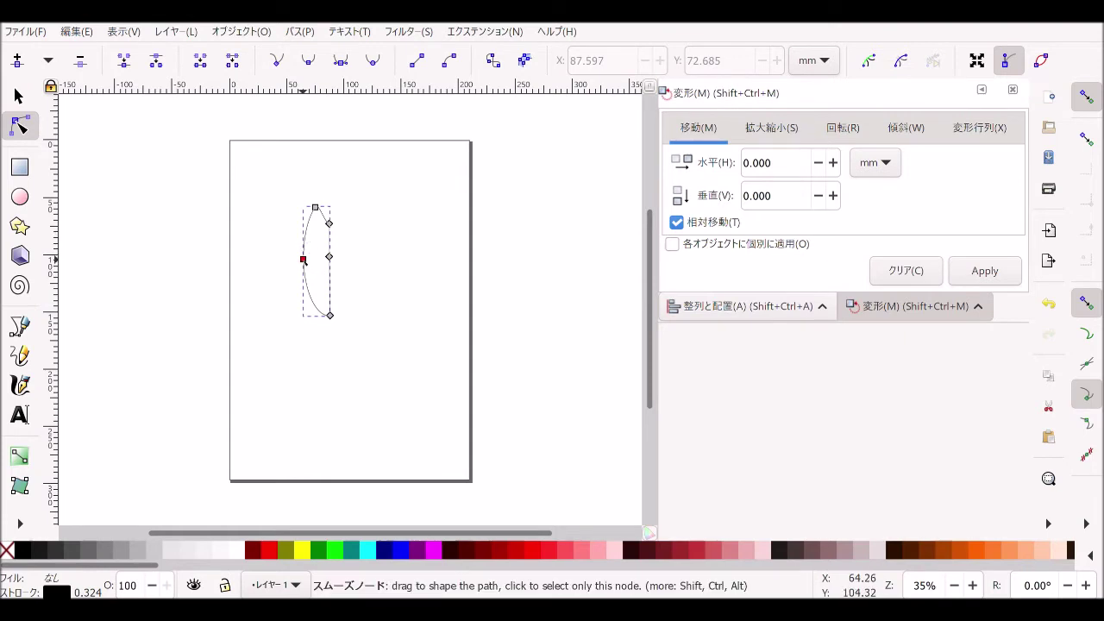
left_click_drag(302, 260, 300, 260)
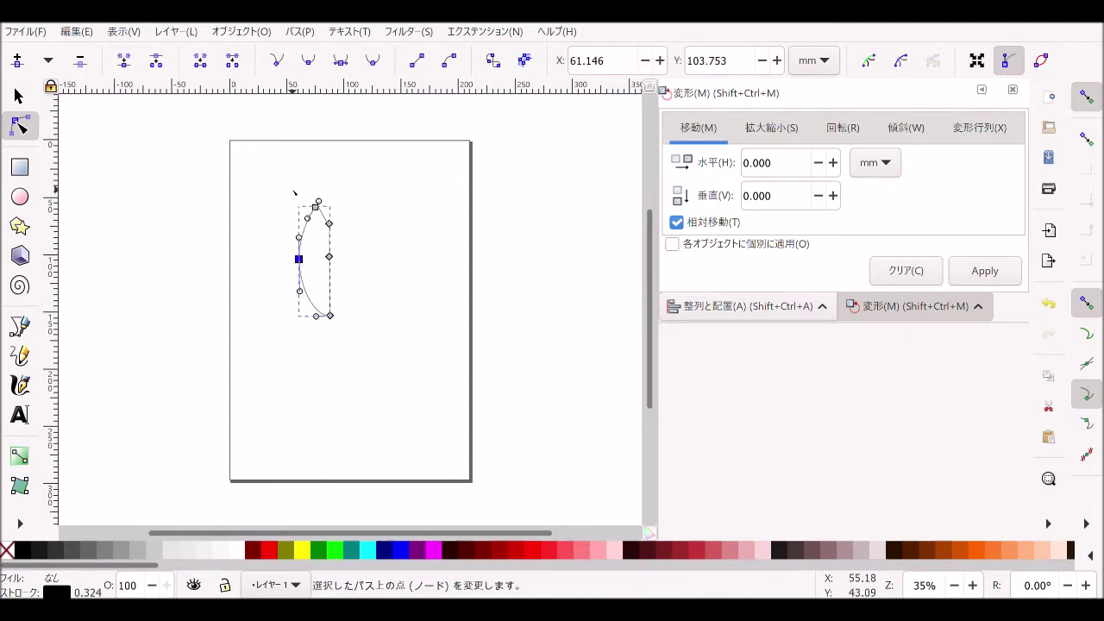
left_click(363, 163)
left_click(361, 163)
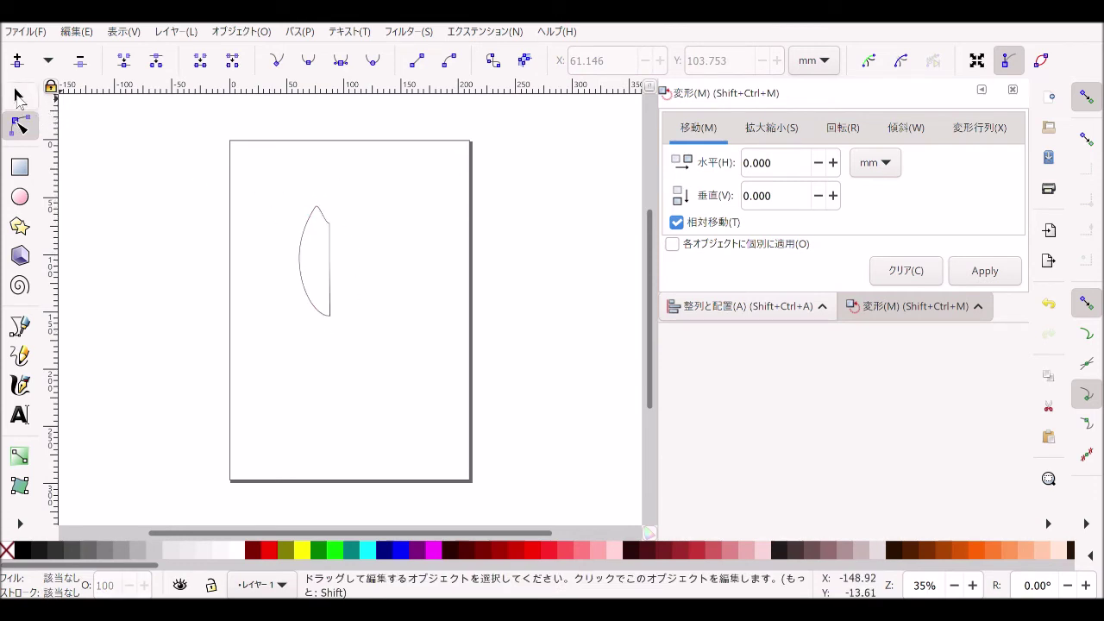
left_click(19, 95)
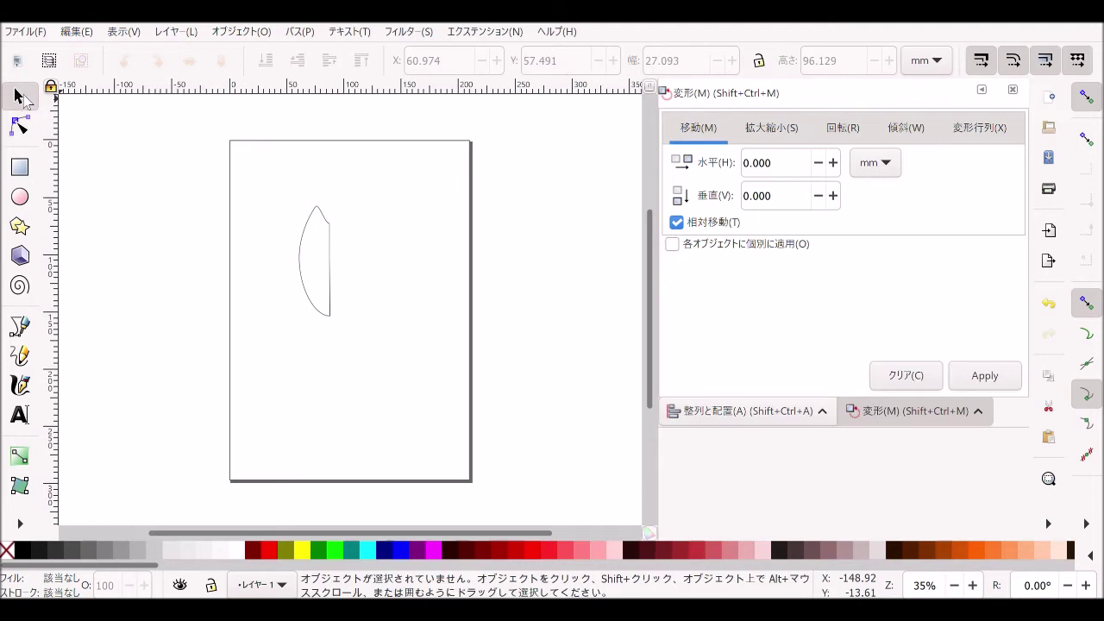
Duplicate the half-petal curve and flip the copy horizontally.
left_click(330, 253)
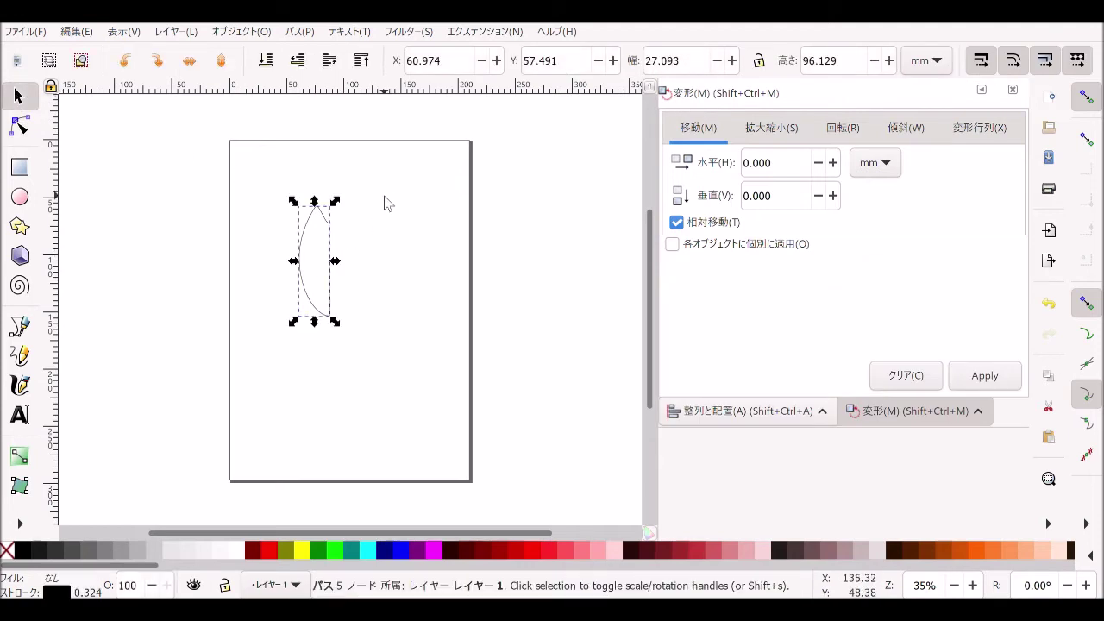
key("ctrl+v")
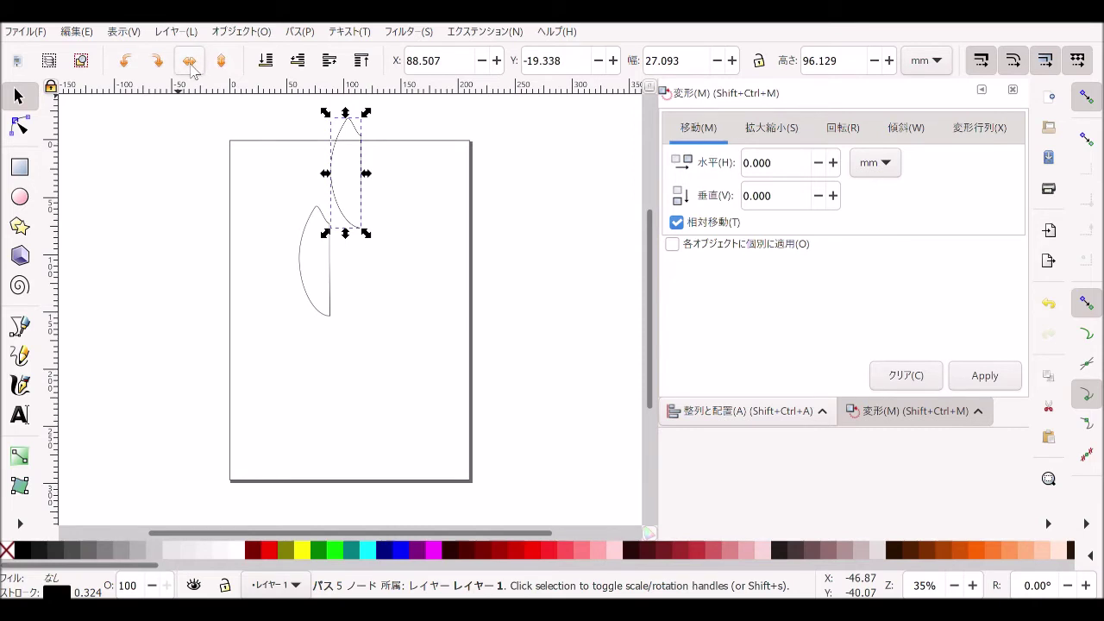
left_click(190, 62)
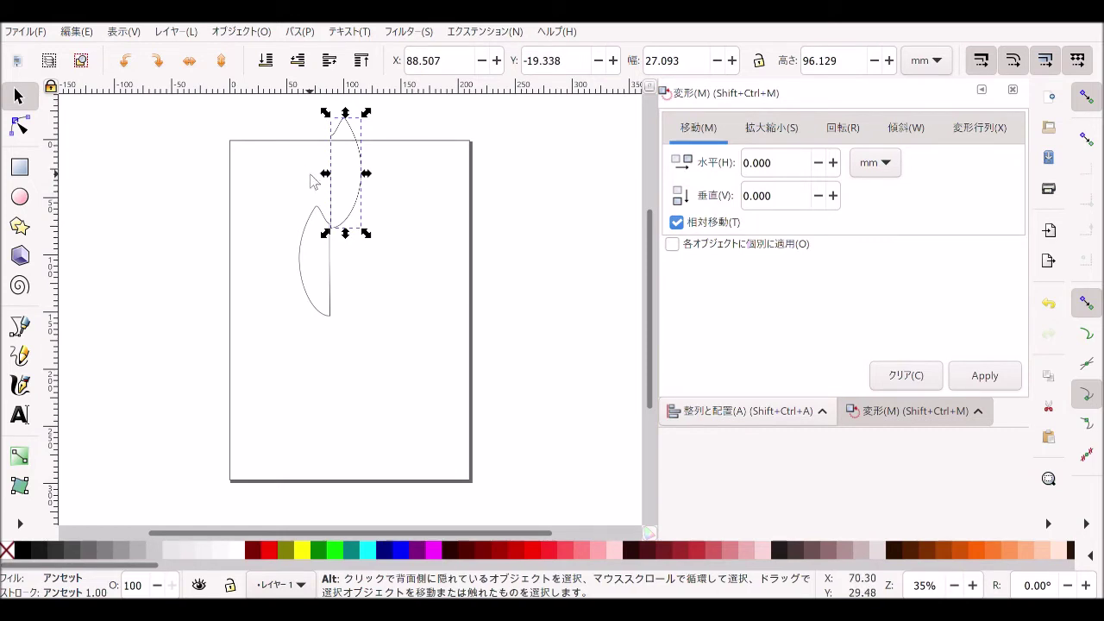
left_click_drag(350, 174, 336, 264)
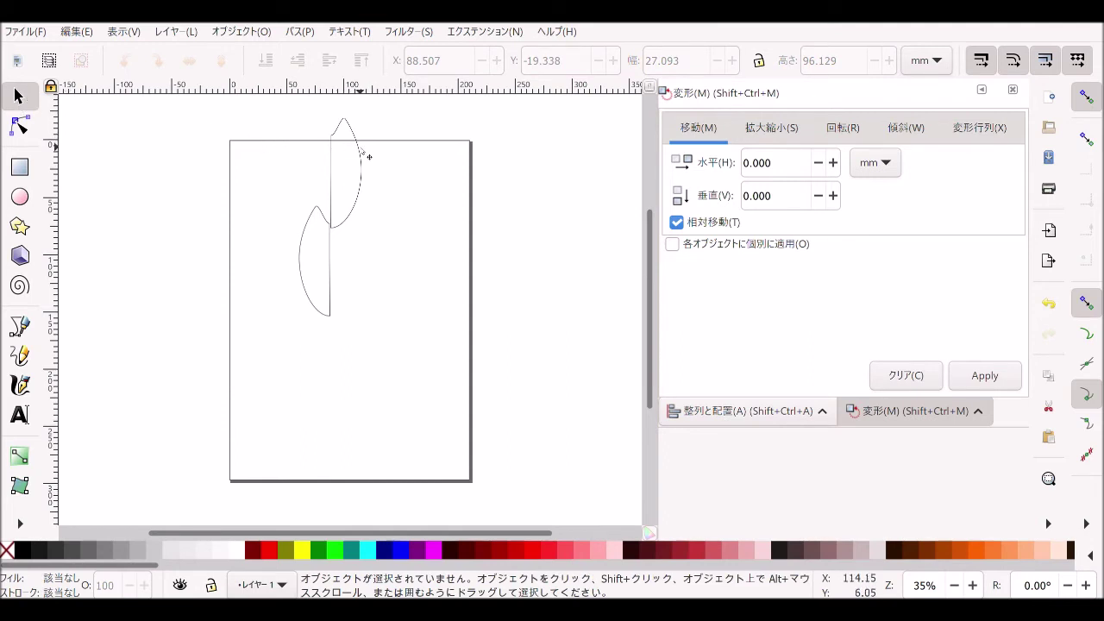
Move the mirrored half beside the original so the two halves meet in one notched petal.
left_click(361, 165)
left_click(345, 239)
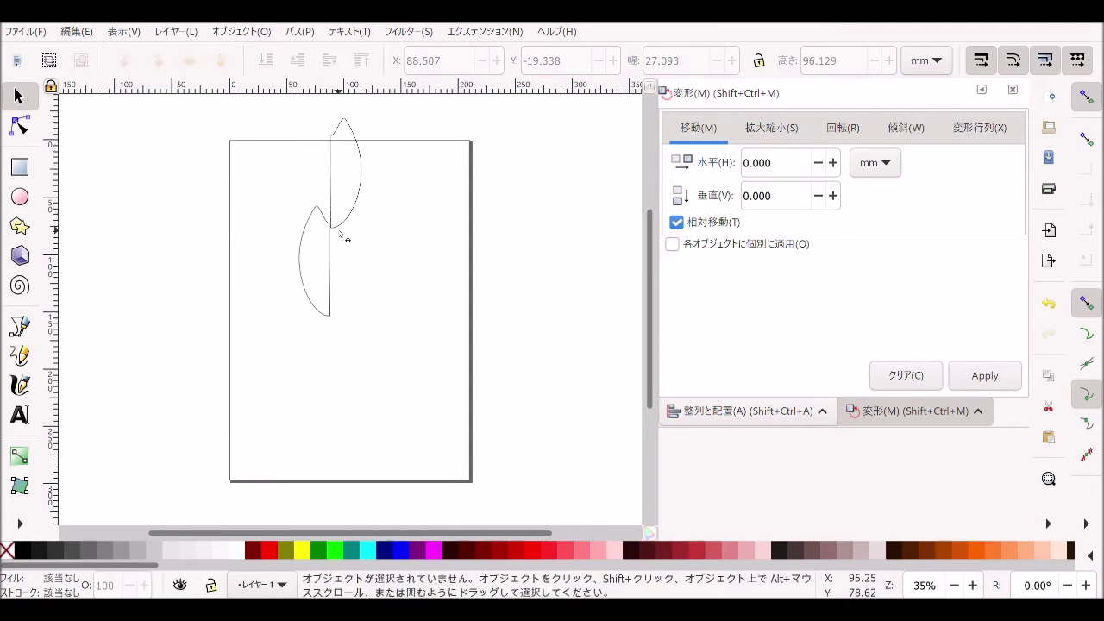
left_click(325, 216)
key("Down")
key("Down")
key("Down")
key("Down")
key("Down")
key("Down")
key("Down")
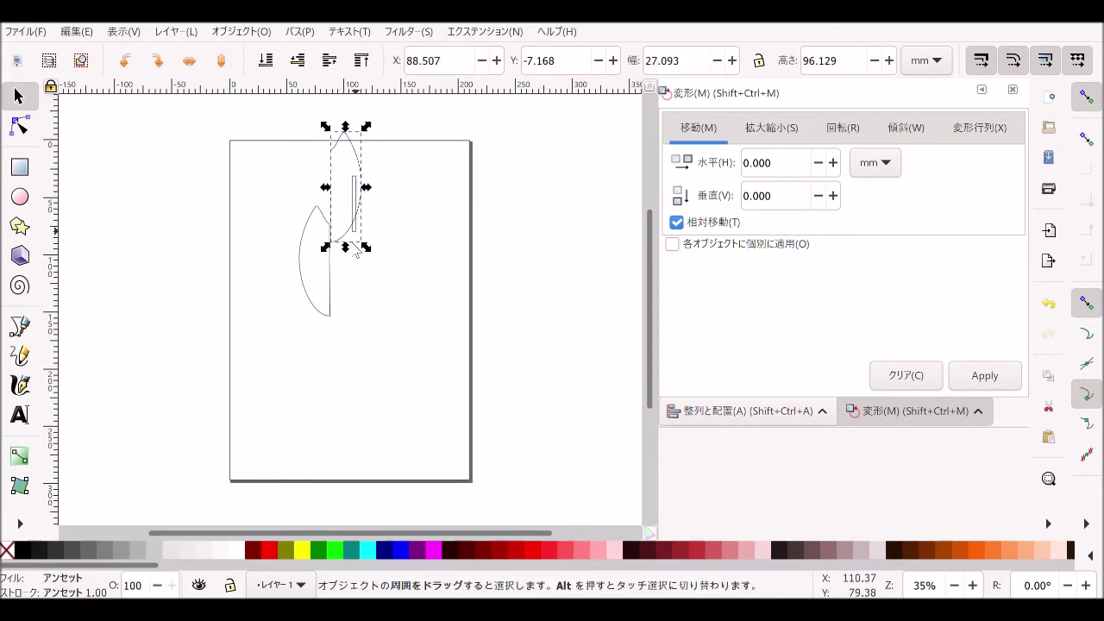
left_click(298, 156)
left_click(345, 140)
mouse_move(345, 141)
left_mouse_down()
mouse_move(348, 234)
mouse_move(328, 222)
left_mouse_up()
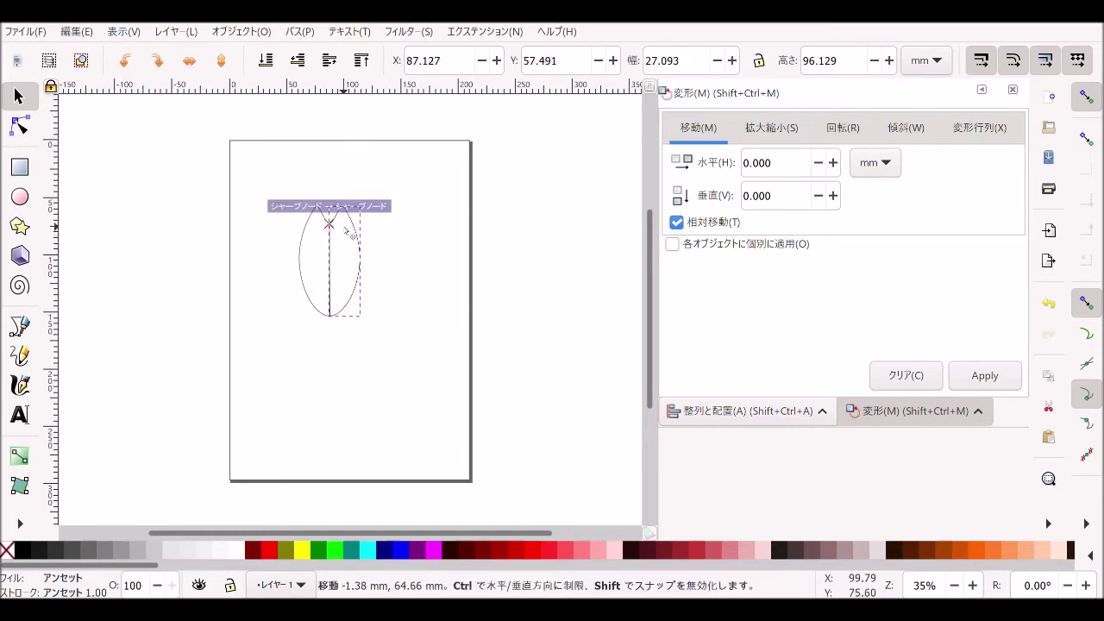
left_click(409, 224)
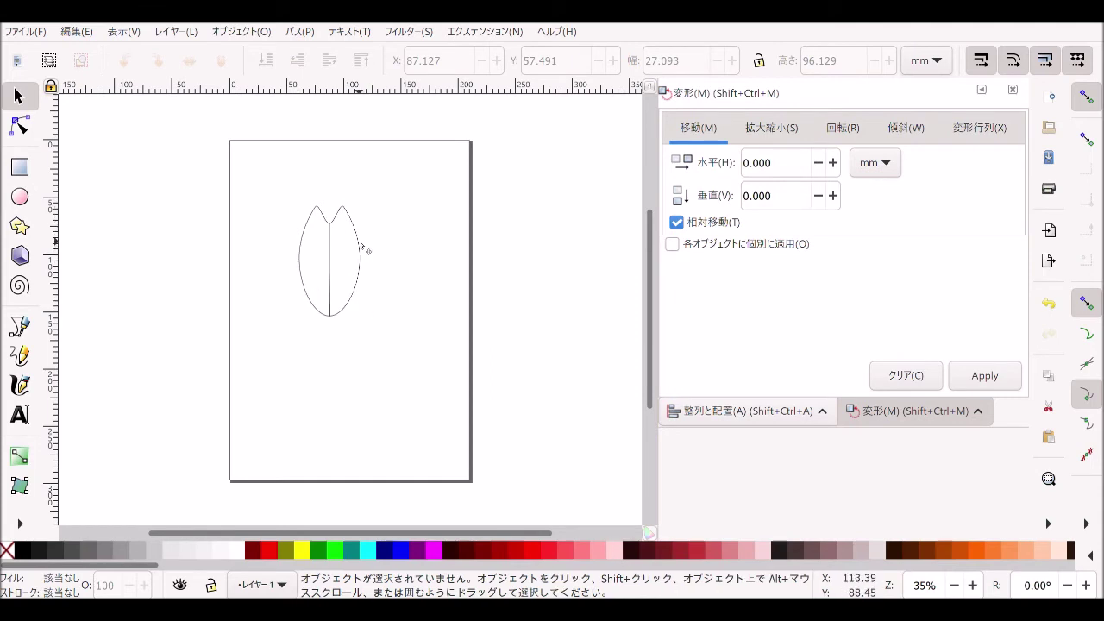
Select both petal halves and group them with Object > Group.
left_click(359, 247)
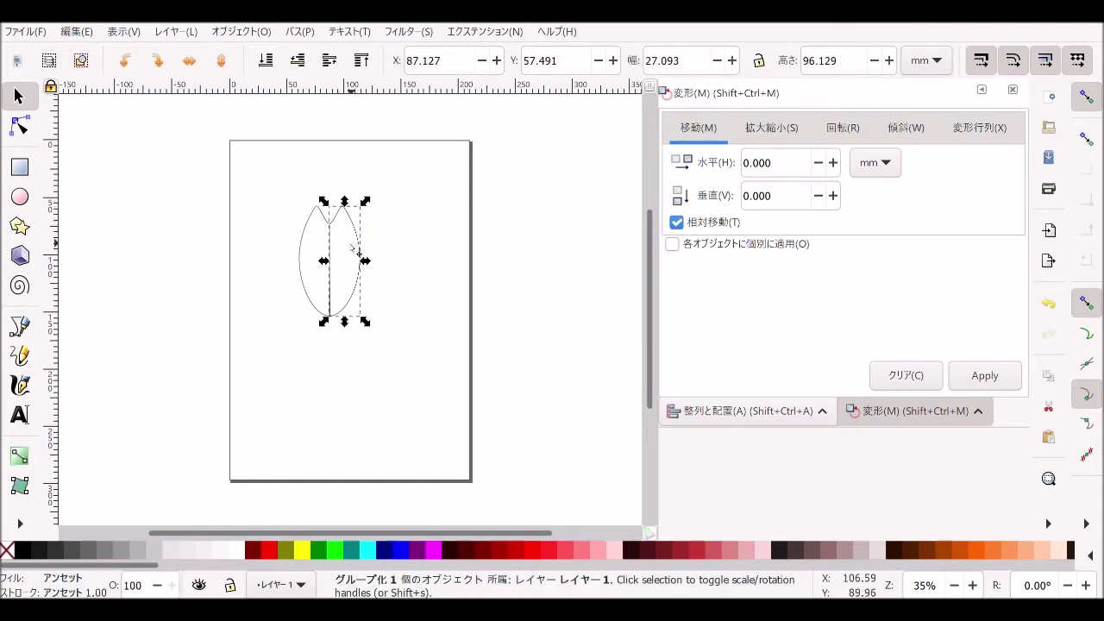
left_click(280, 172)
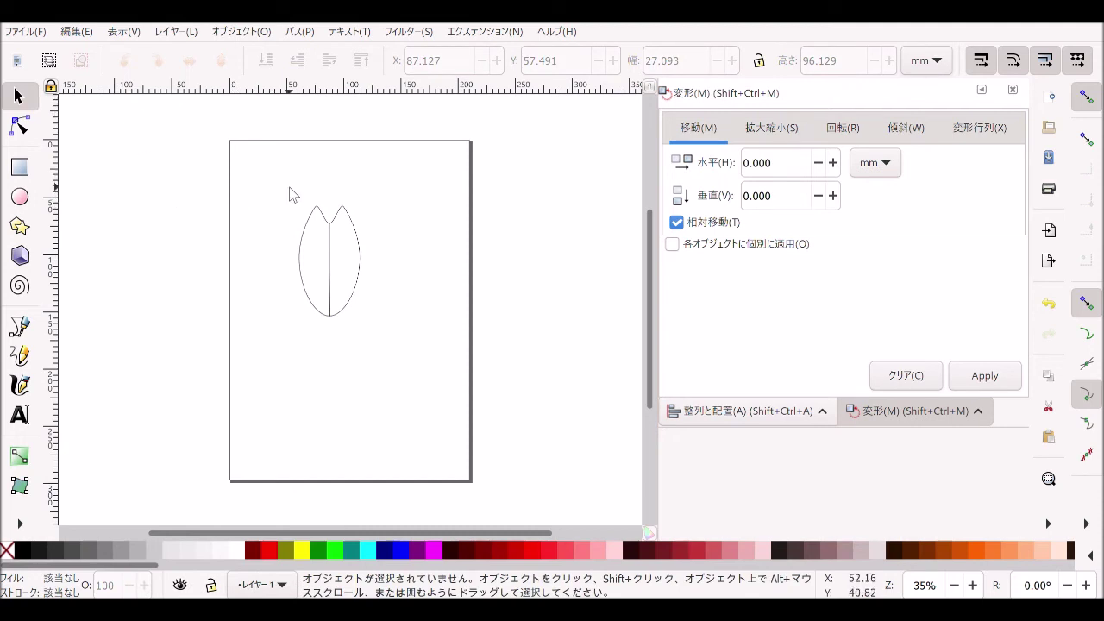
left_click_drag(271, 178, 442, 361)
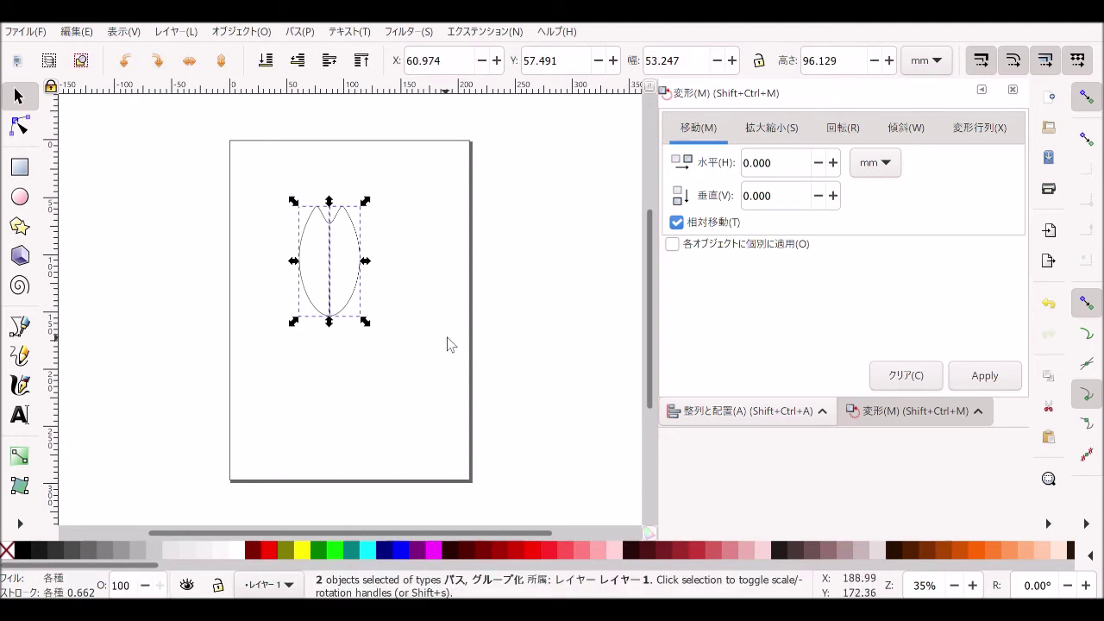
left_click(232, 34)
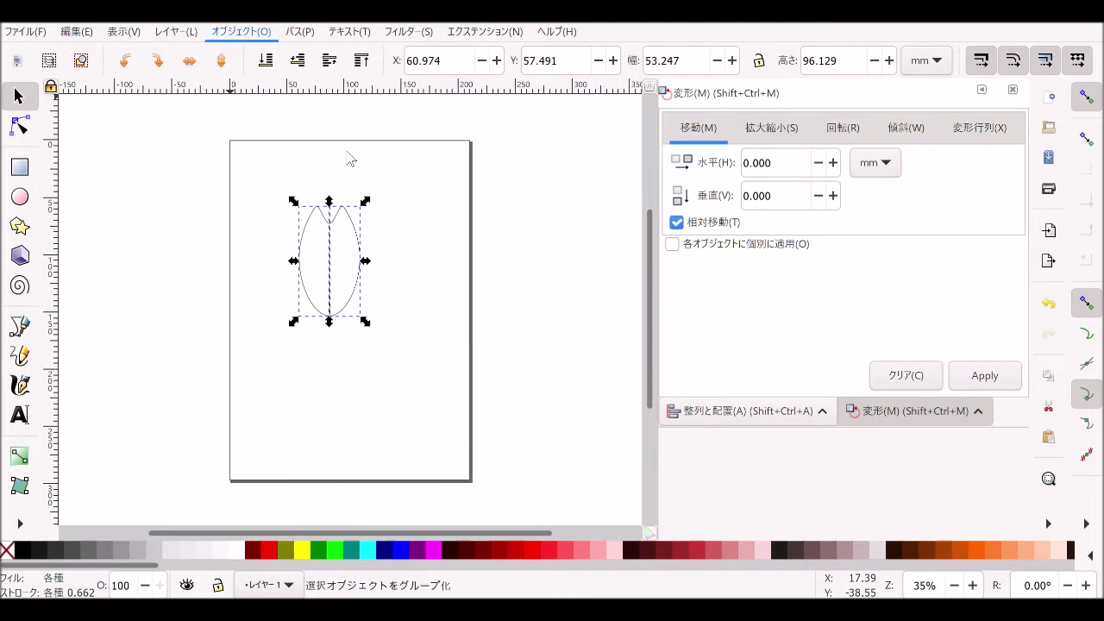
left_click(349, 158)
Move the grouped petal up near the top of the page.
left_click(409, 247)
left_click(340, 244)
left_click_drag(340, 244, 319, 179)
key("Escape")
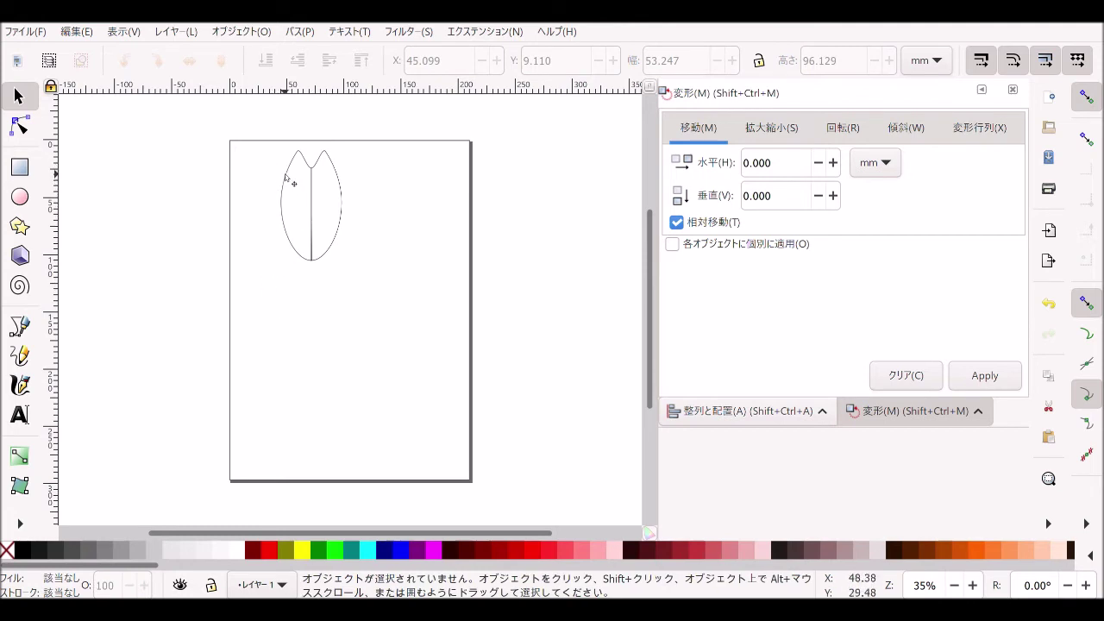
Stamp copies of the petal near the top and move one copy down to the lower right.
left_click(308, 192)
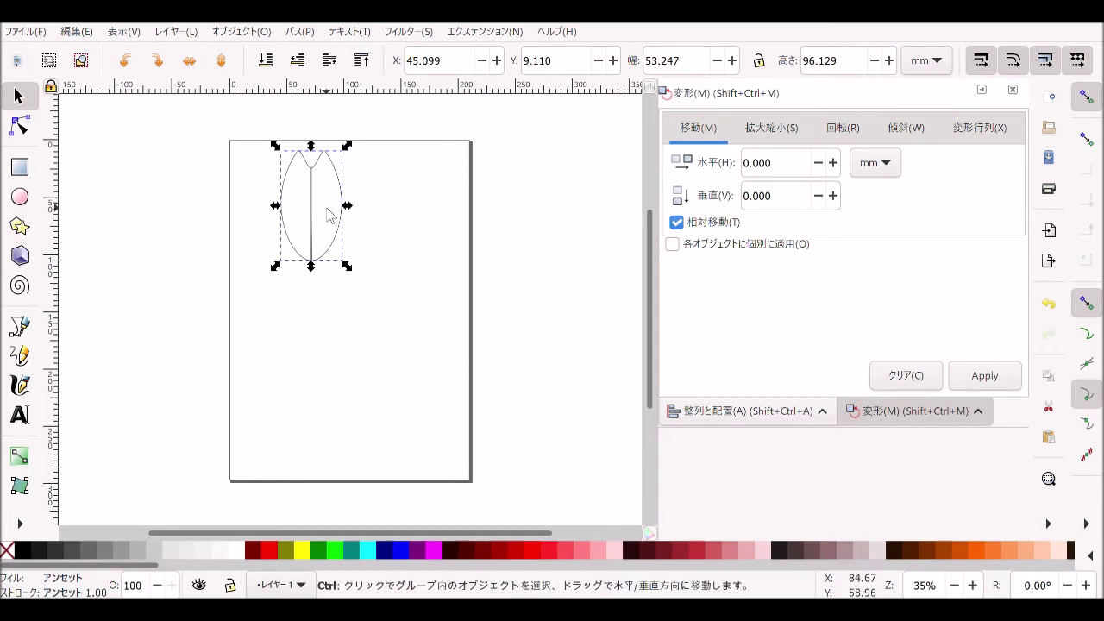
left_click_drag(328, 214, 348, 213)
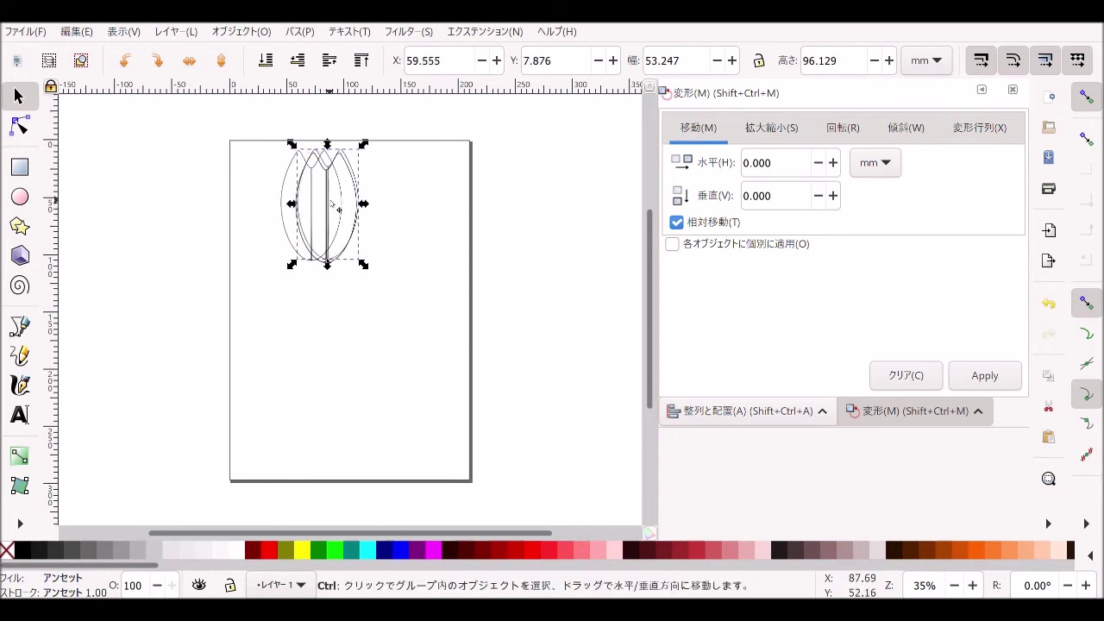
left_click(279, 323)
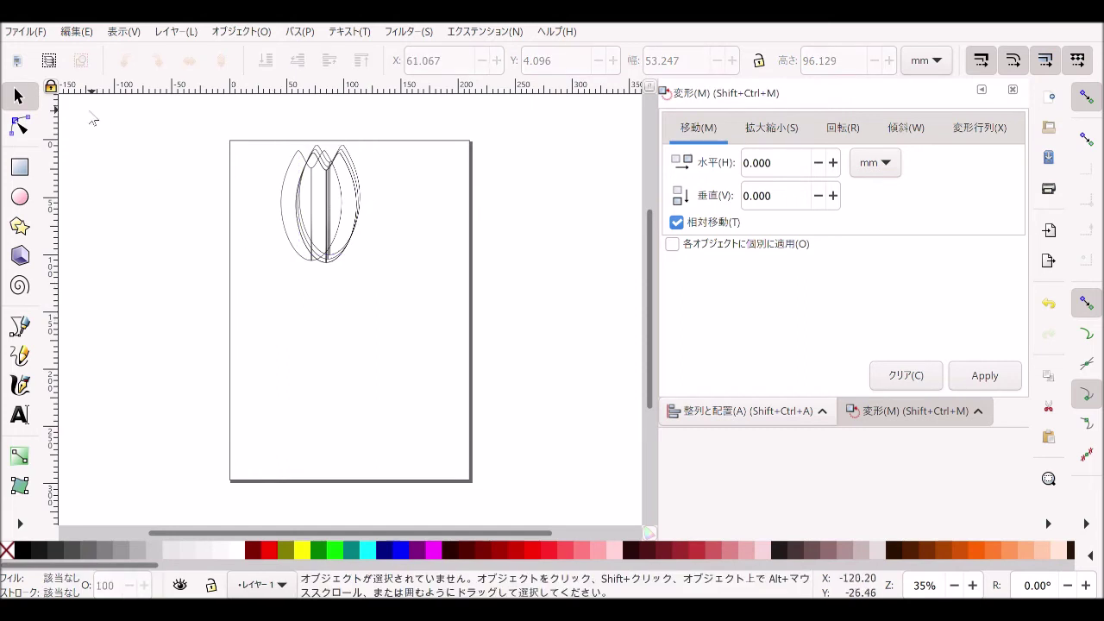
left_click_drag(328, 207, 387, 259)
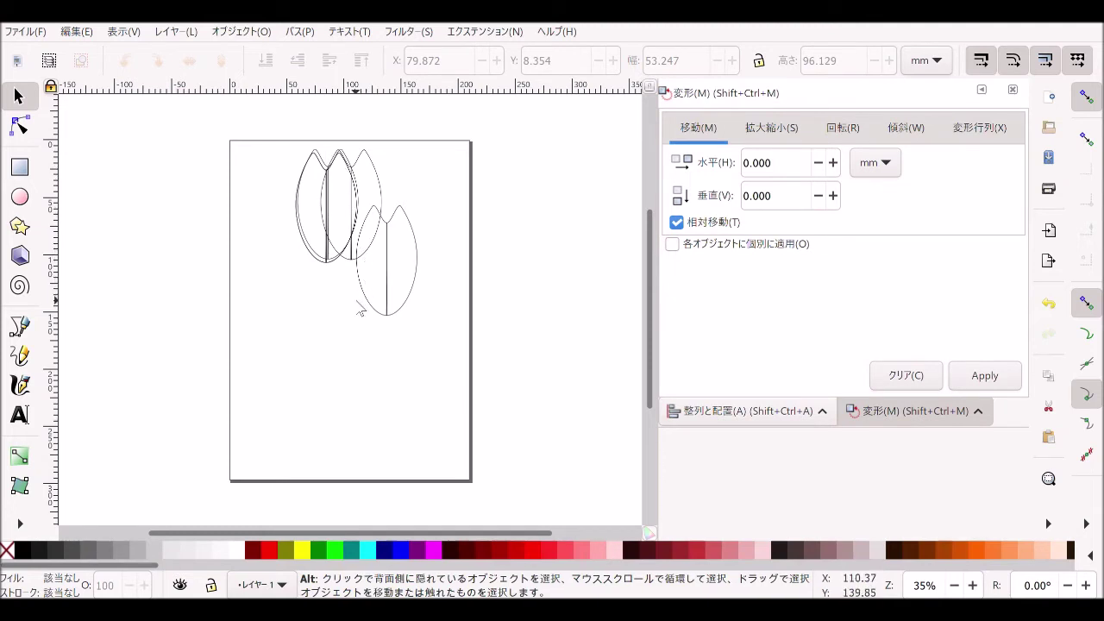
left_click(21, 197)
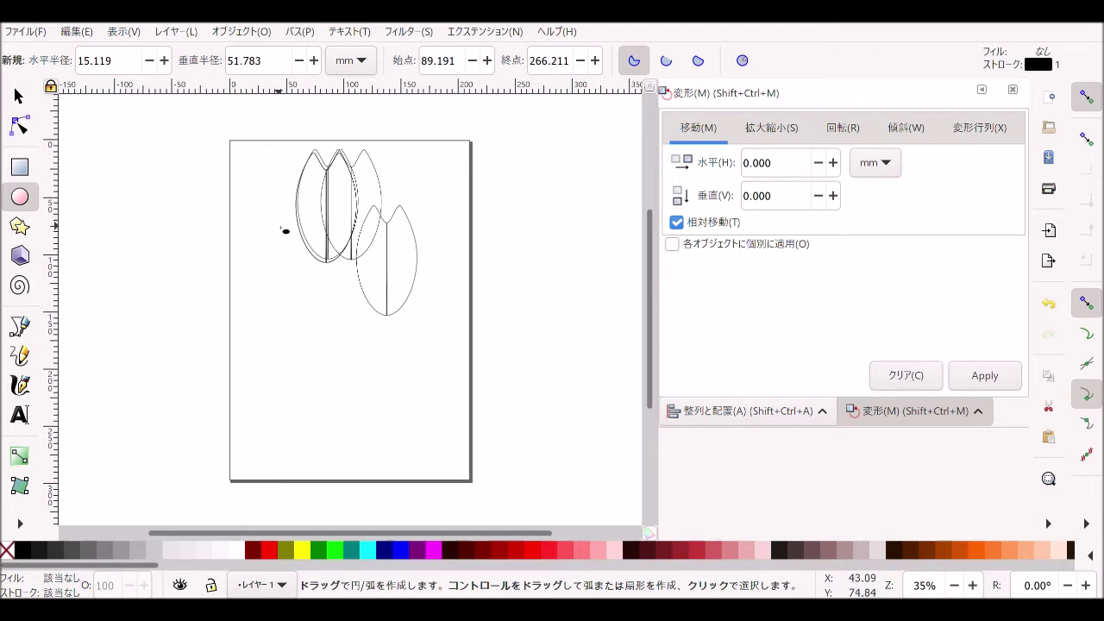
Draw a circle of 62.366 mm radius beneath the petals, overlapping their lower ends.
key("ctrl")
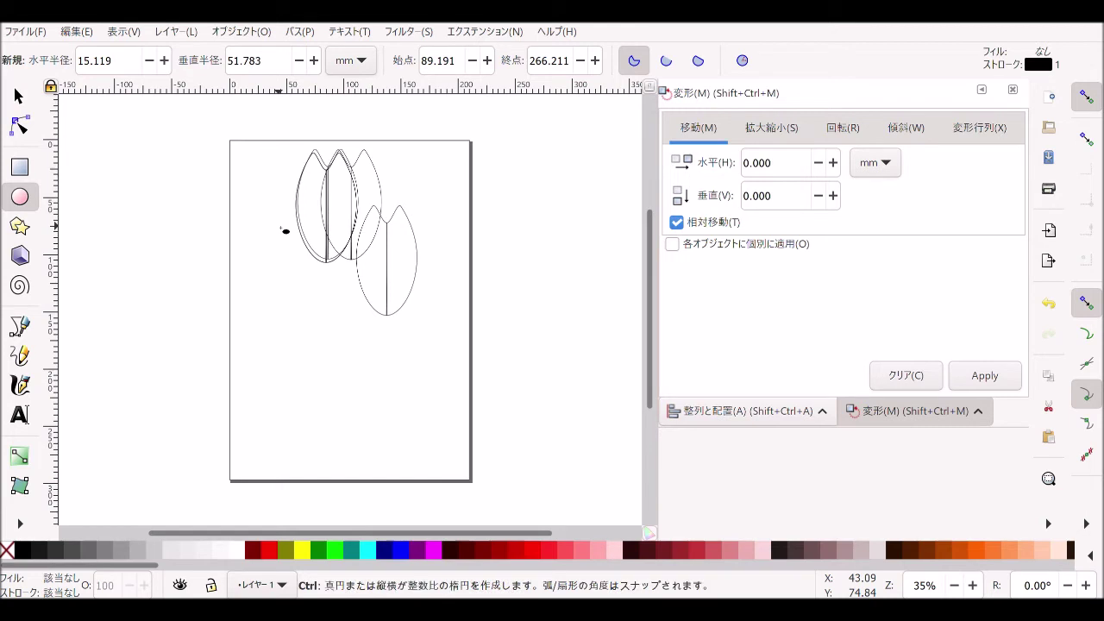
left_click_drag(285, 230, 391, 340)
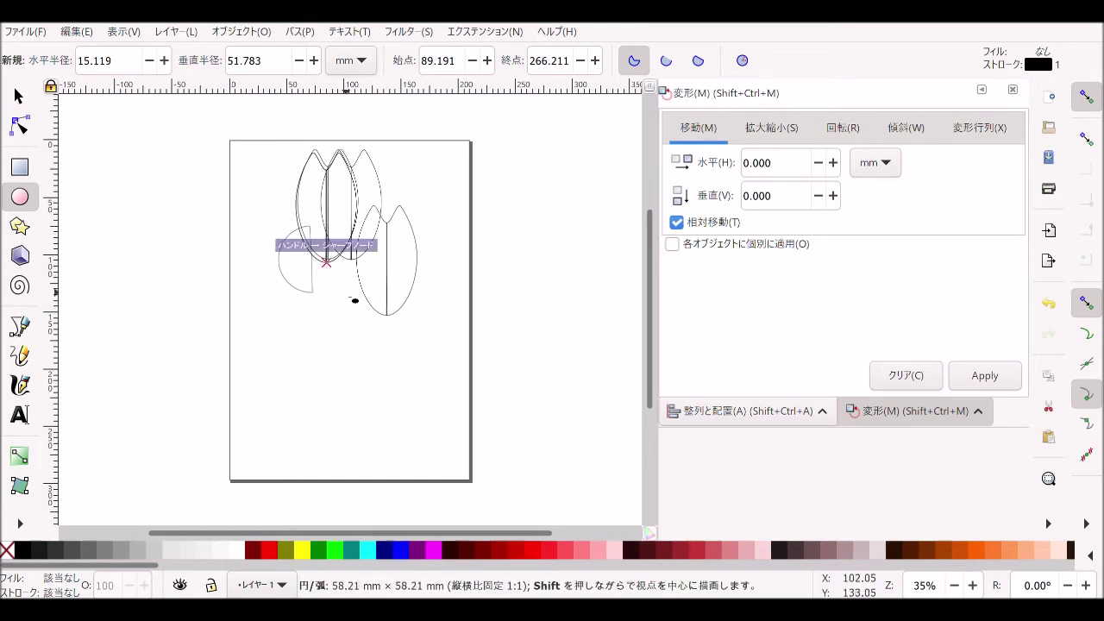
left_click_drag(392, 341, 427, 358)
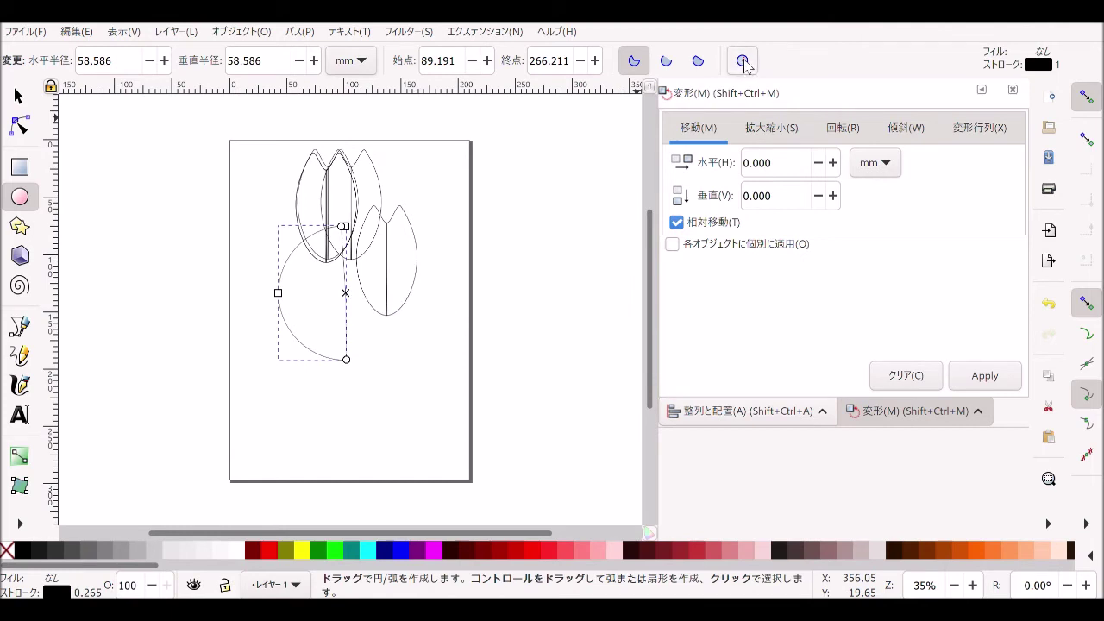
left_click(742, 61)
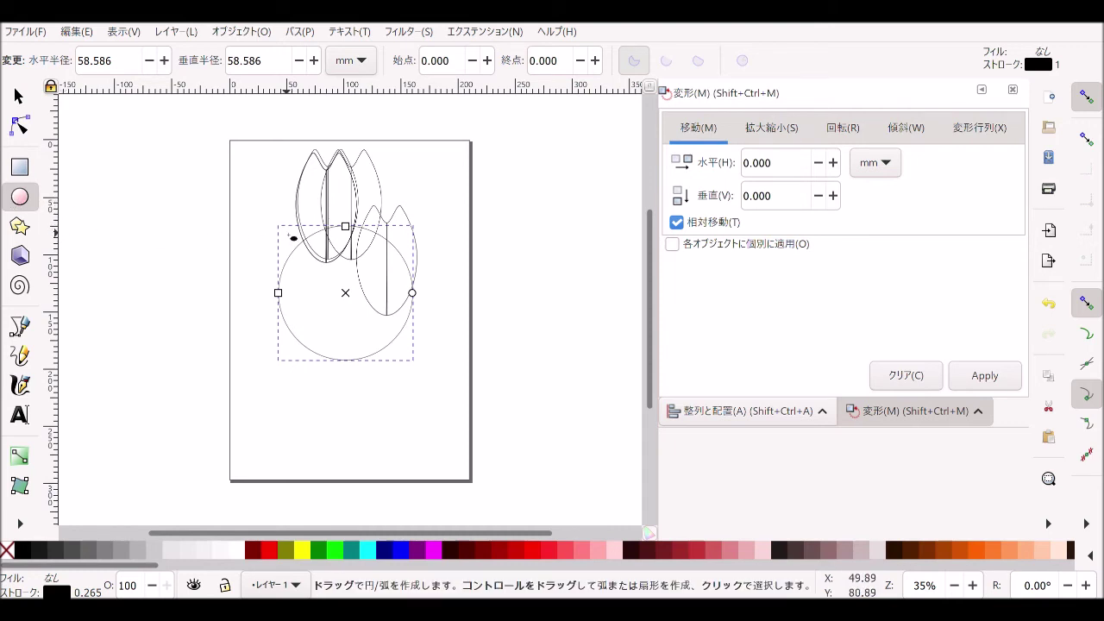
key("Delete")
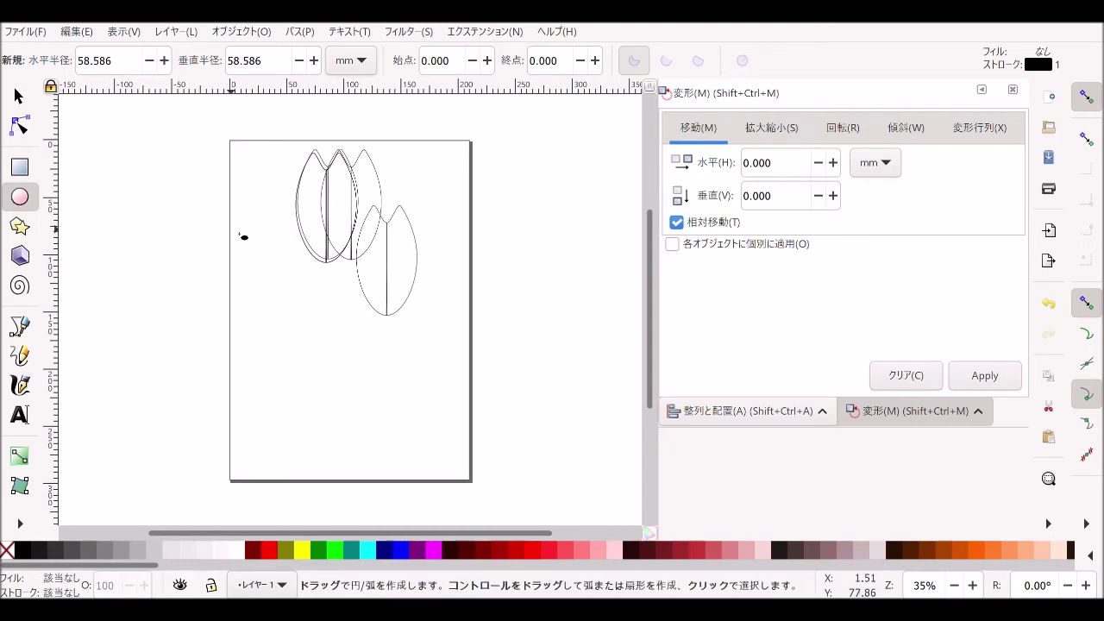
key("ctrl")
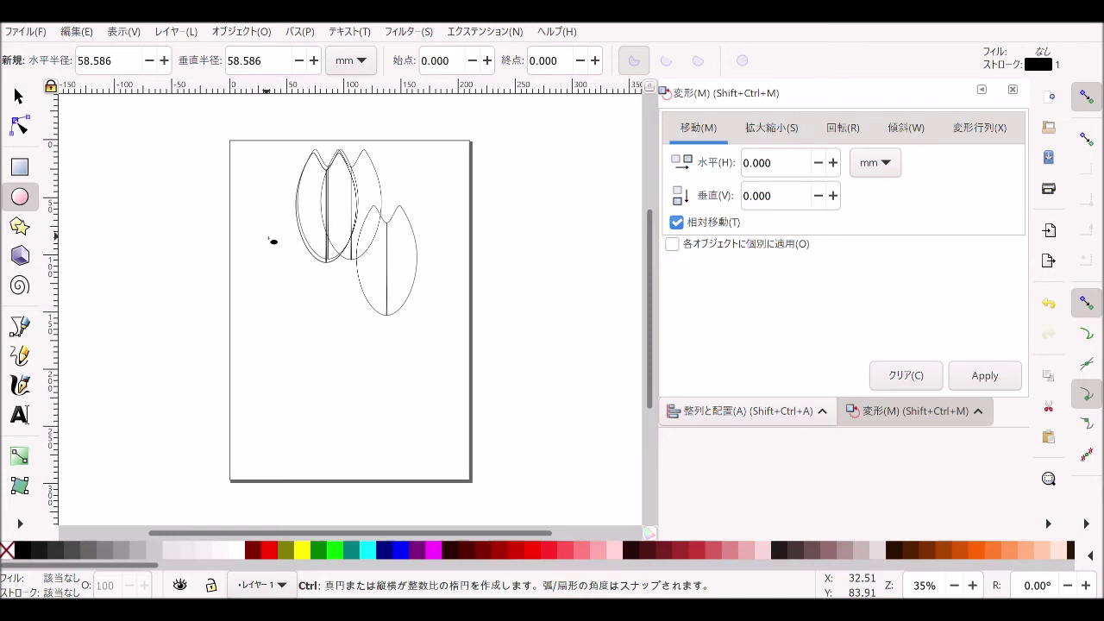
mouse_move(268, 238)
left_mouse_down()
mouse_move(449, 395)
mouse_move(426, 380)
left_mouse_up()
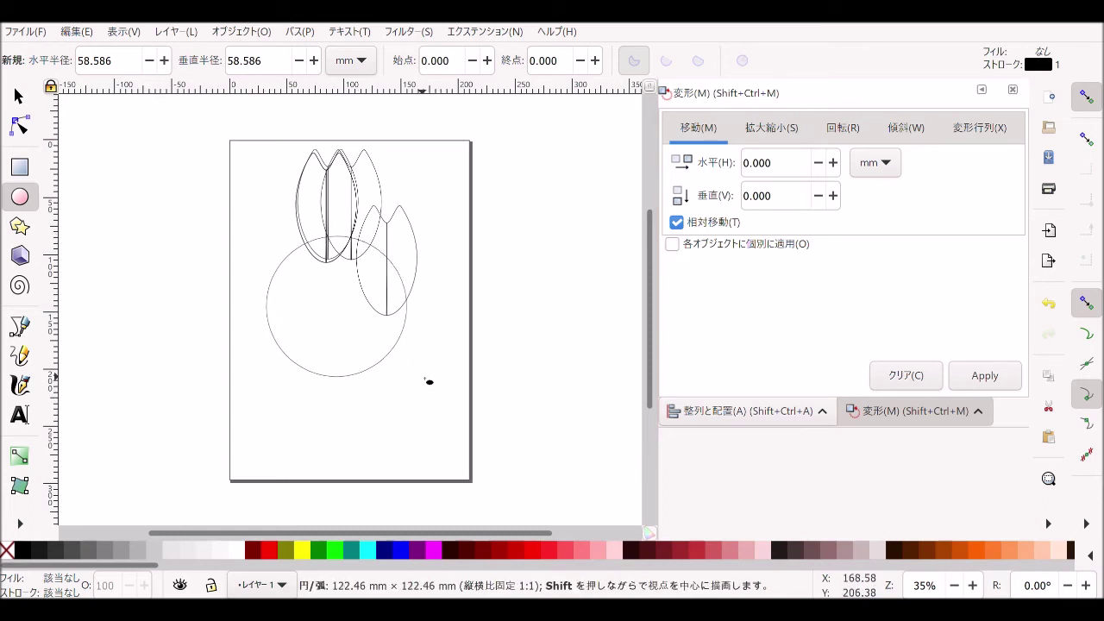
left_click_drag(429, 381, 431, 384)
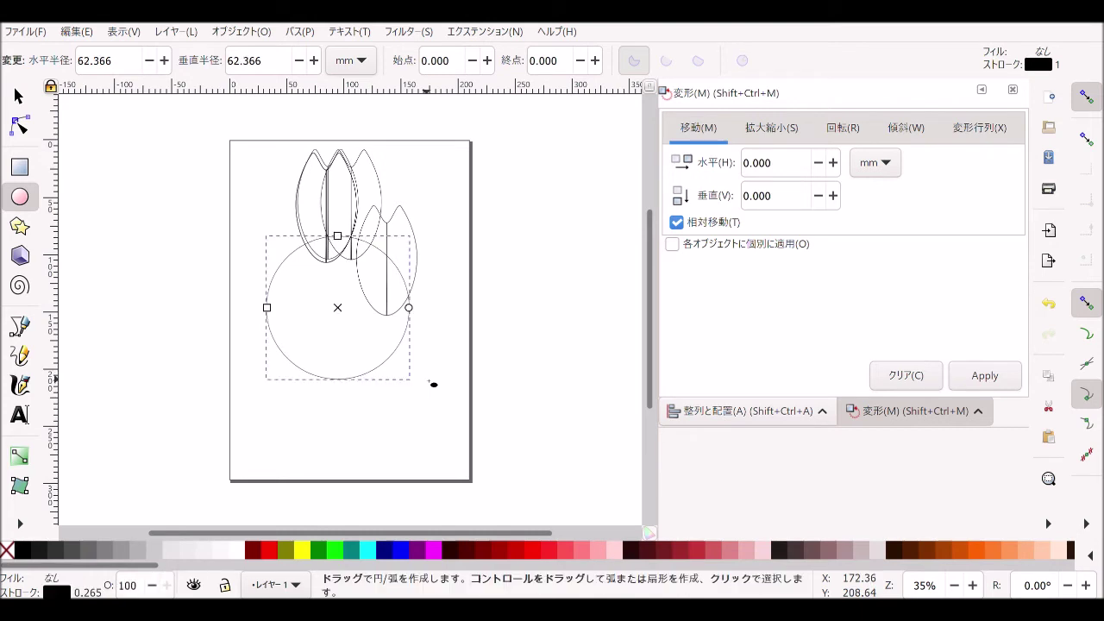
left_click(601, 323)
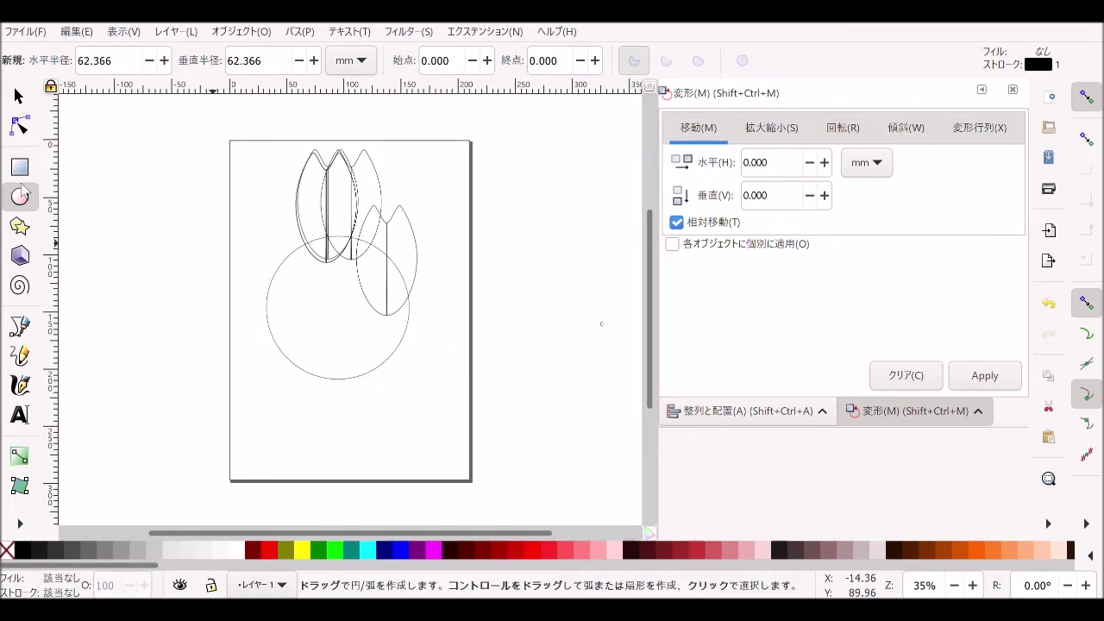
left_click(19, 96)
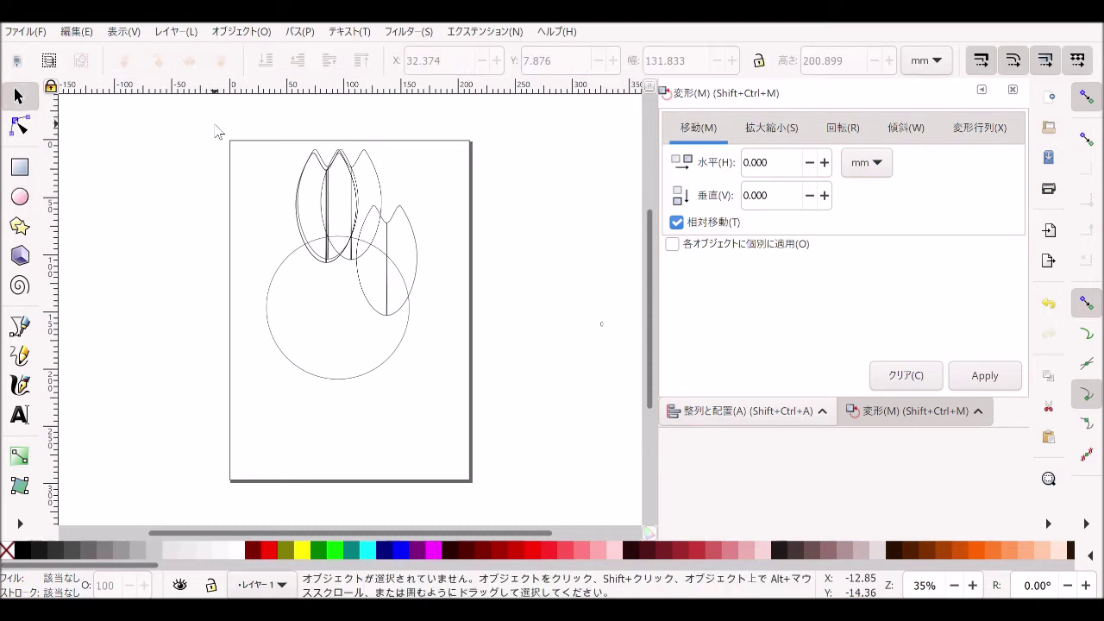
Arrange all petals around the circle using Polar Coordinates with Rotate objects enabled.
left_click_drag(217, 129, 544, 420)
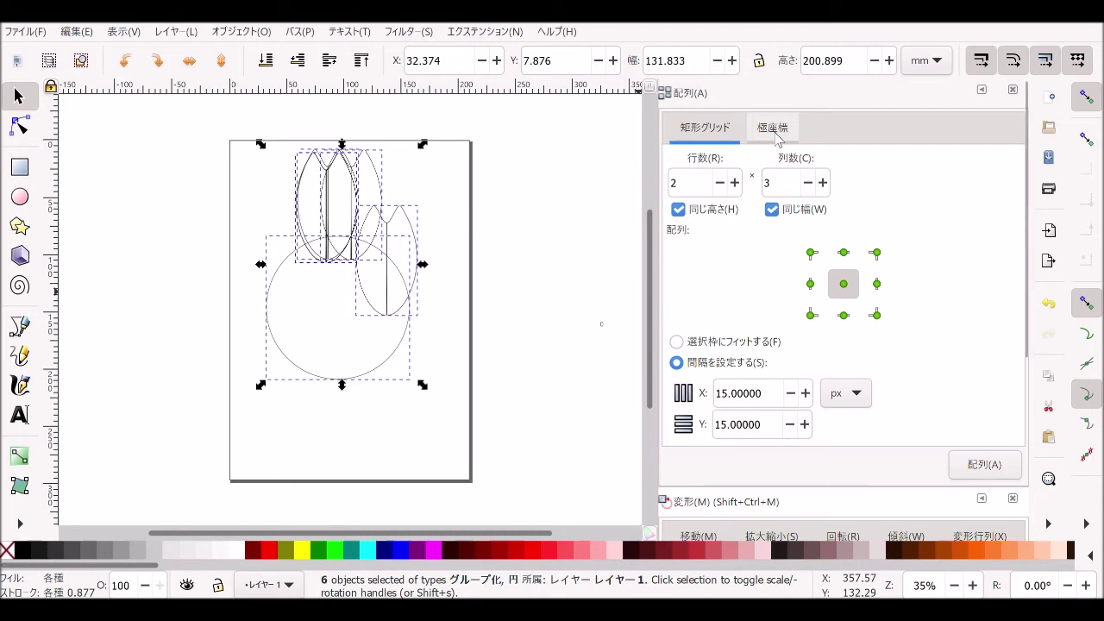
left_click(776, 134)
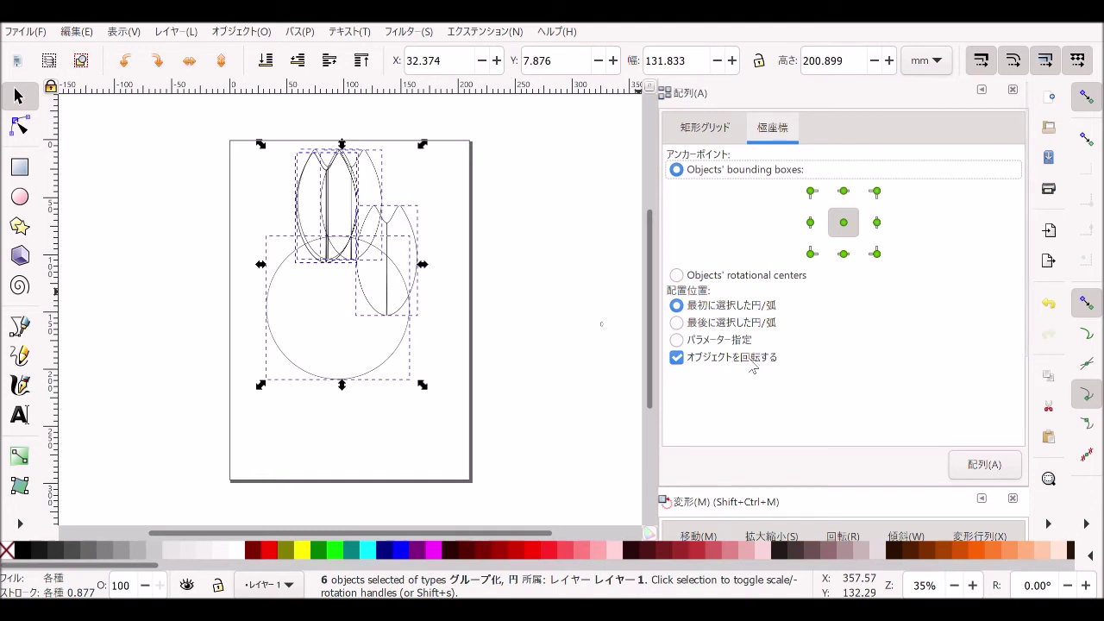
left_click(984, 464)
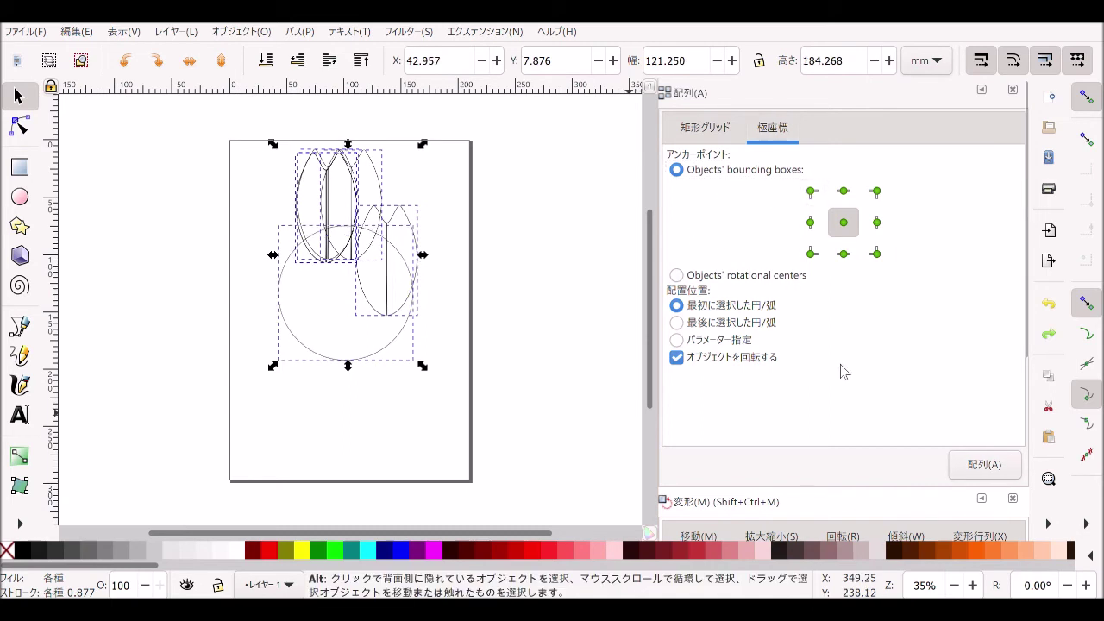
left_click(988, 468)
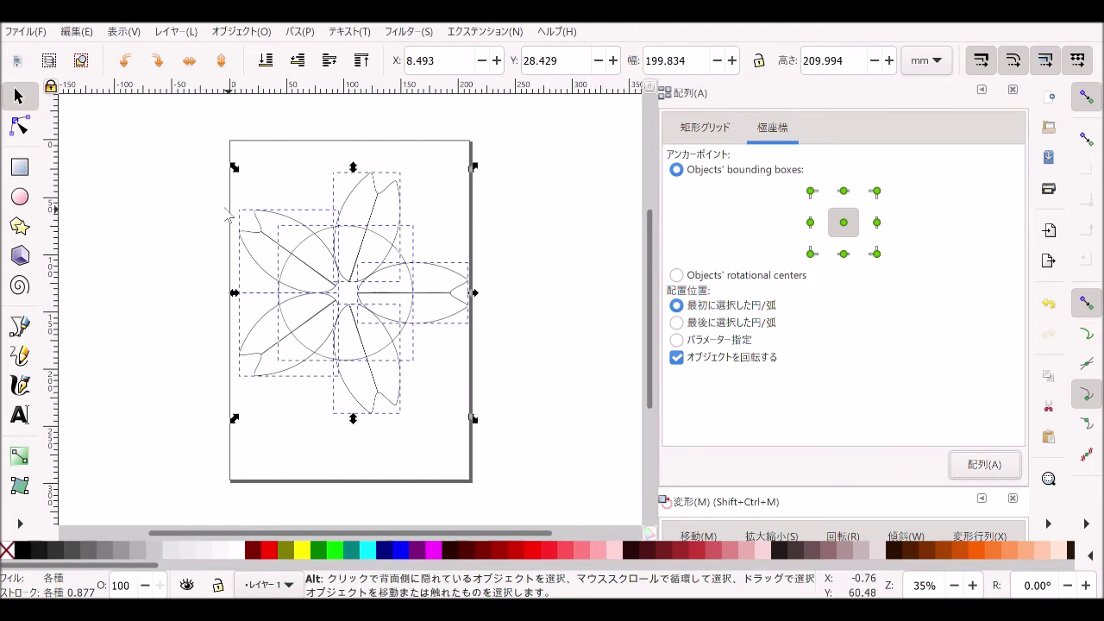
left_click(201, 206)
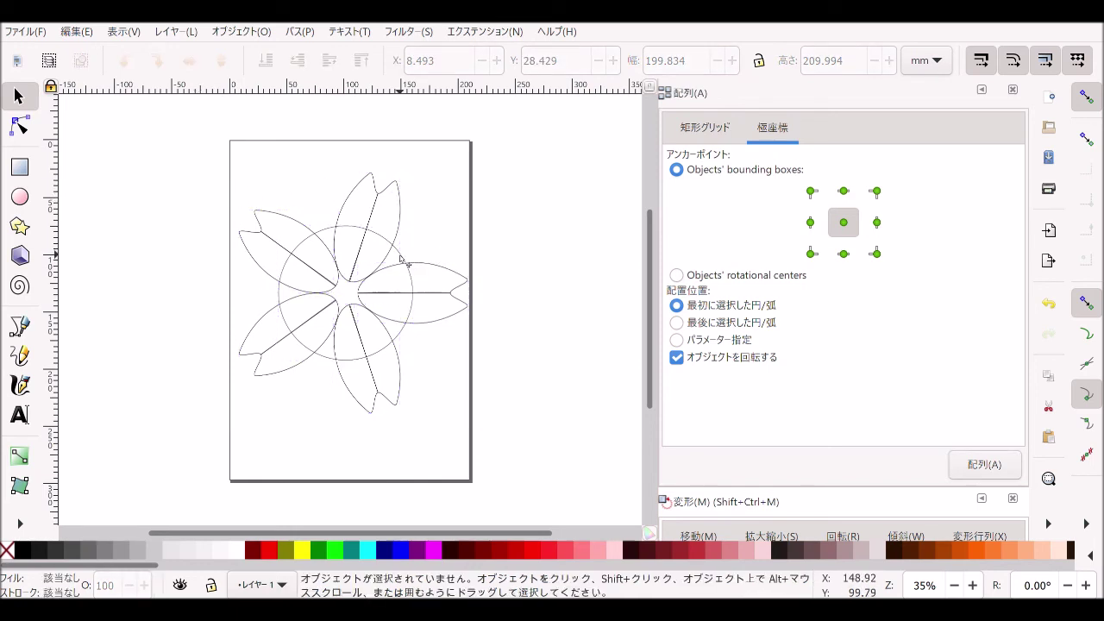
Delete the helper circle and group the five petals into one flower.
left_click(400, 257)
key("Delete")
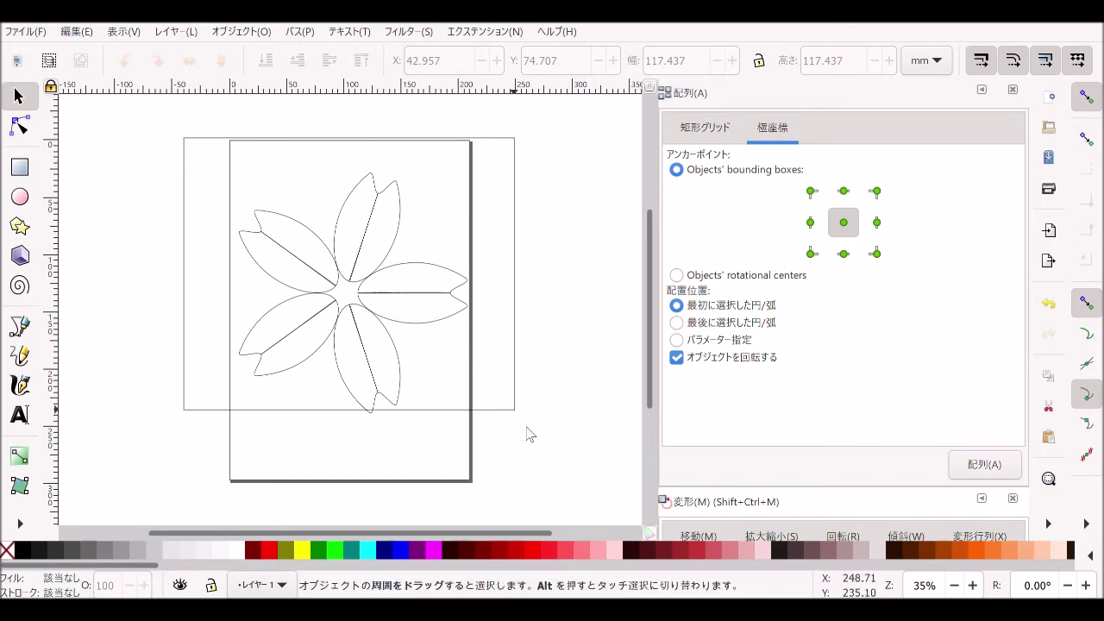
left_click_drag(219, 156, 557, 455)
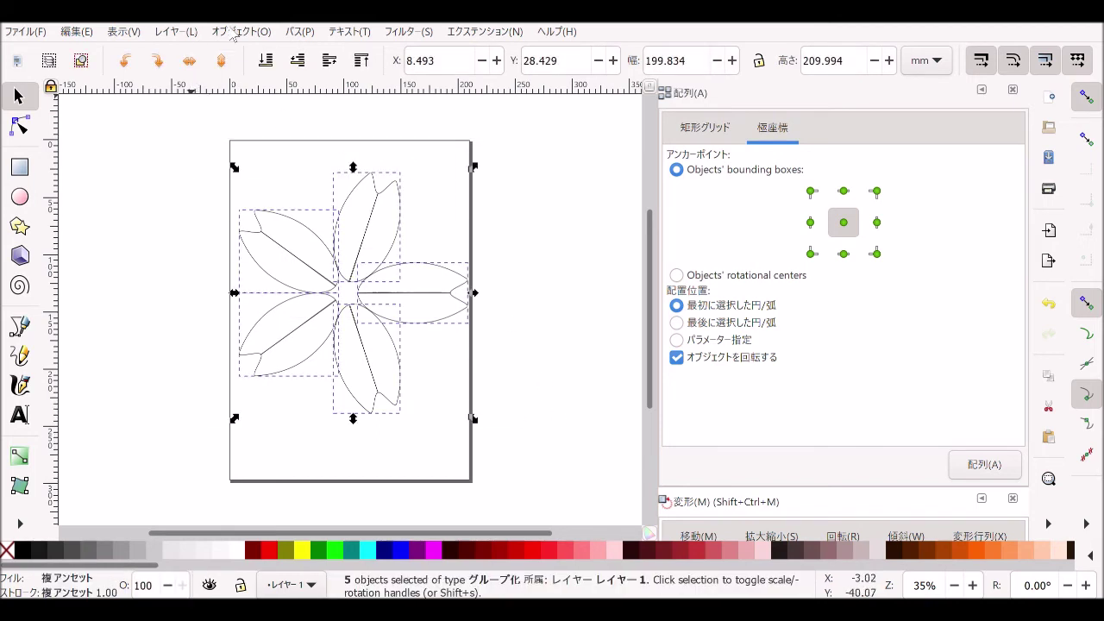
left_click(233, 31)
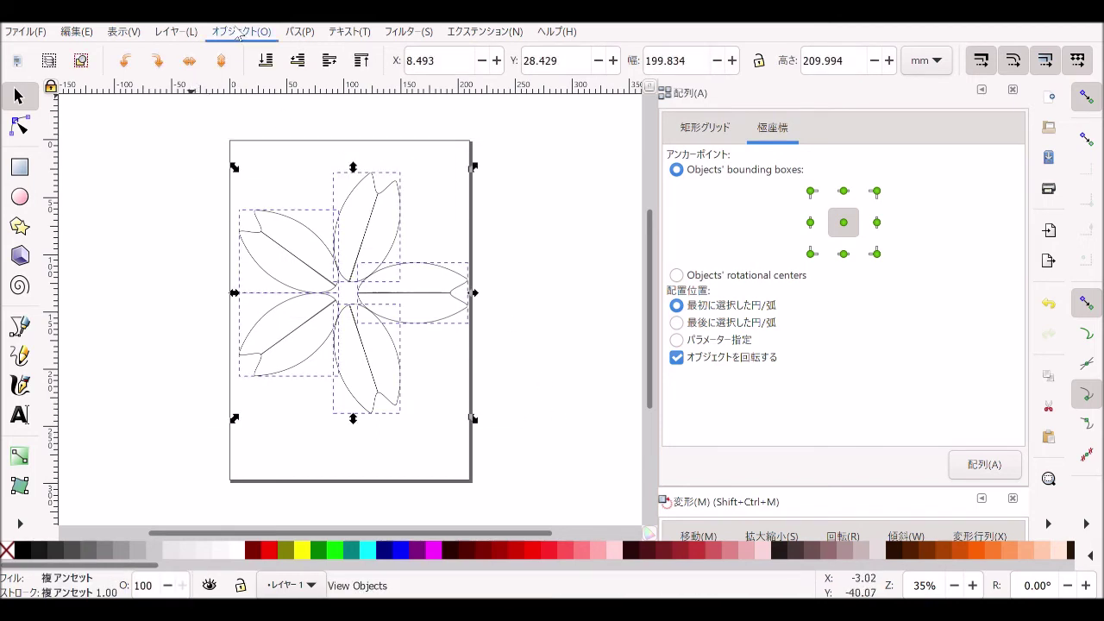
left_click(309, 161)
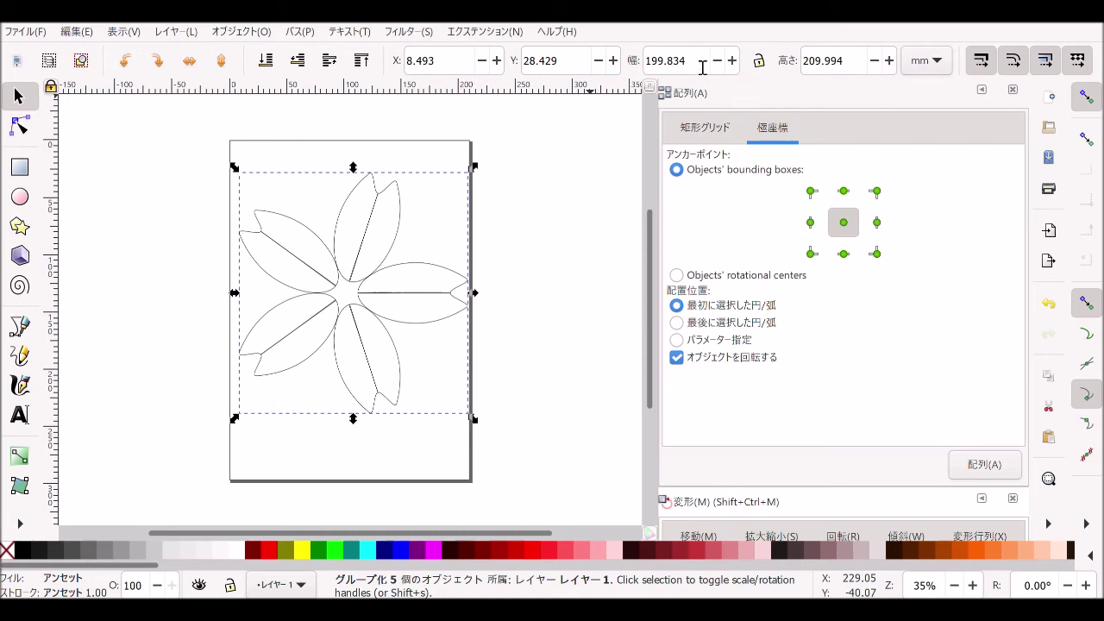
Resize the flower group to about 30 × 30 mm width and height.
left_click_drag(706, 70, 635, 69)
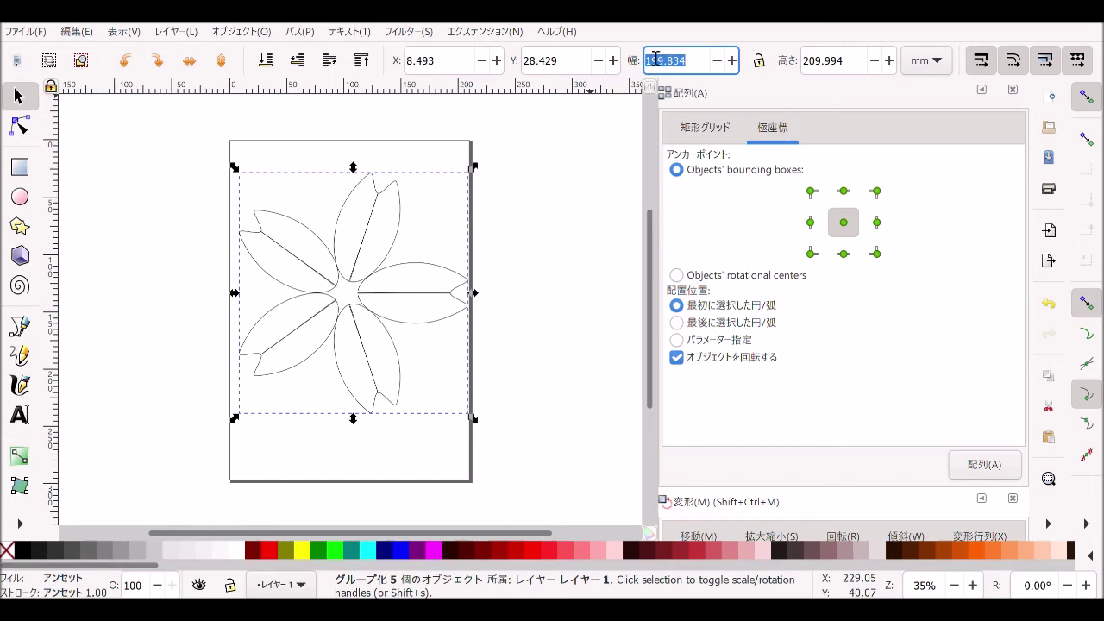
type("30")
left_click(850, 69)
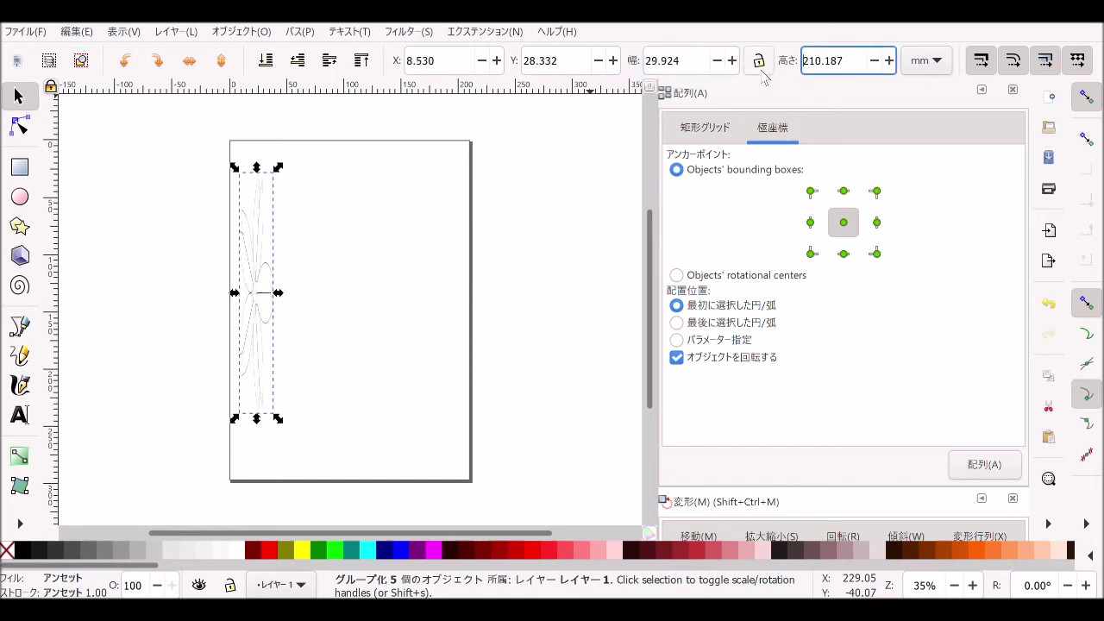
left_click_drag(861, 65, 778, 72)
type("3")
key("Return")
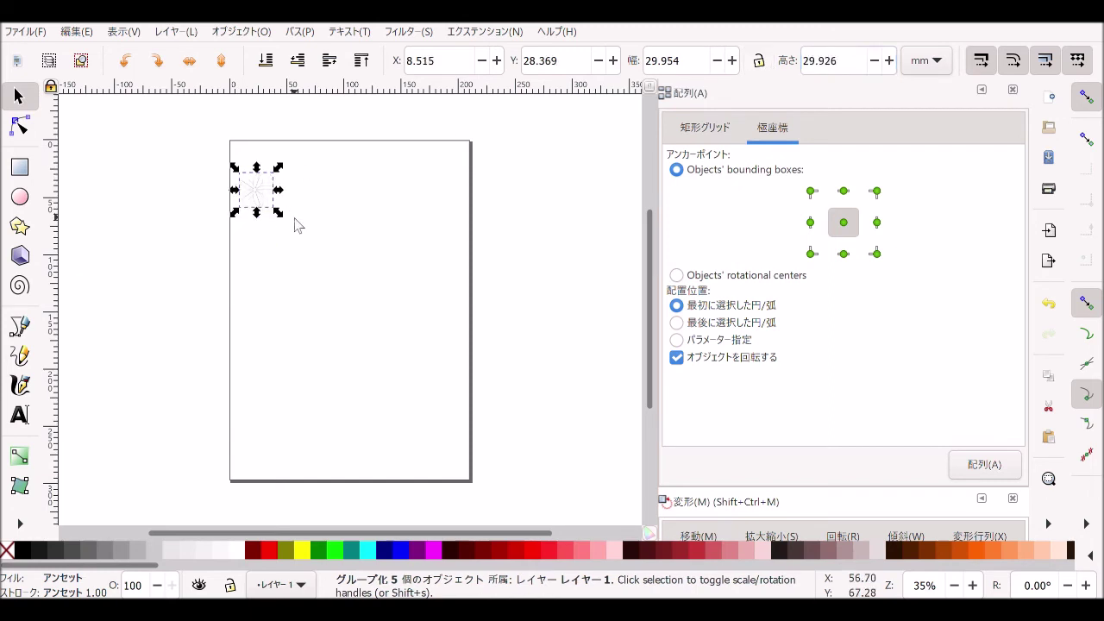
left_click(218, 161)
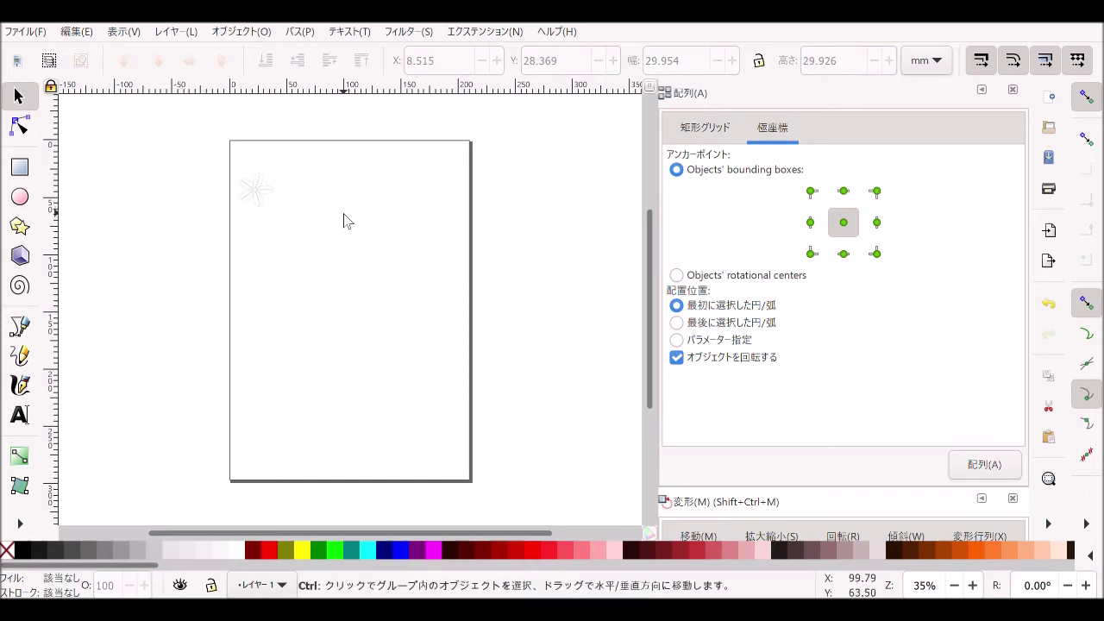
scroll(343, 221, "up", 1, "ctrl")
scroll(342, 228, "up", 1)
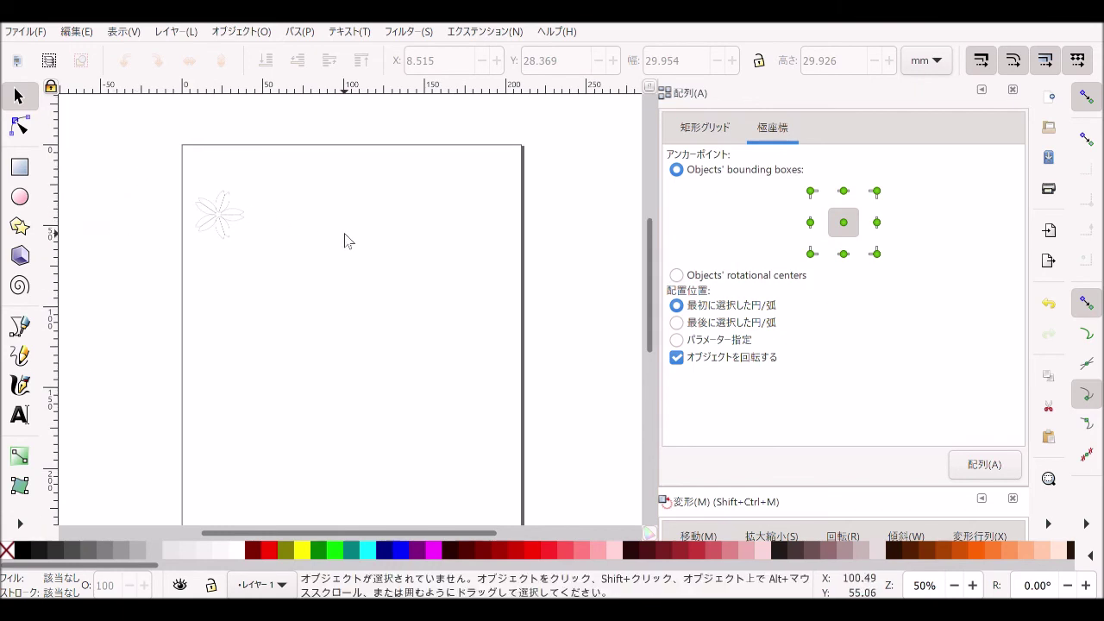
scroll(344, 241, "down", 1, "ctrl")
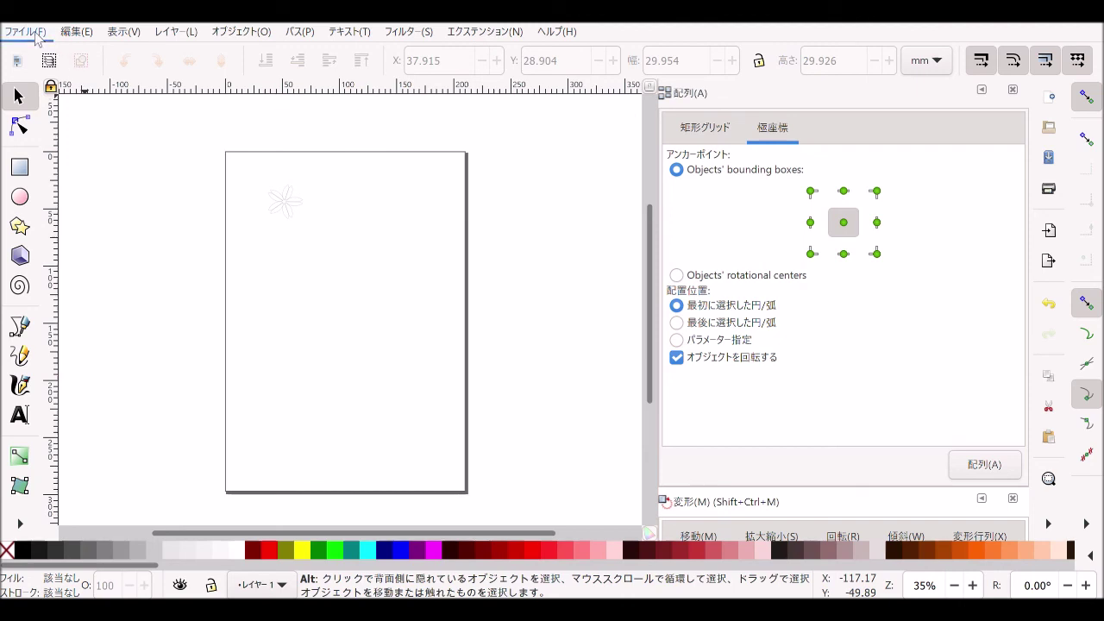
Export the whole drawing at 113 × 113 px, 96 dpi, to Desktop/bitmap.png.
left_click(36, 35)
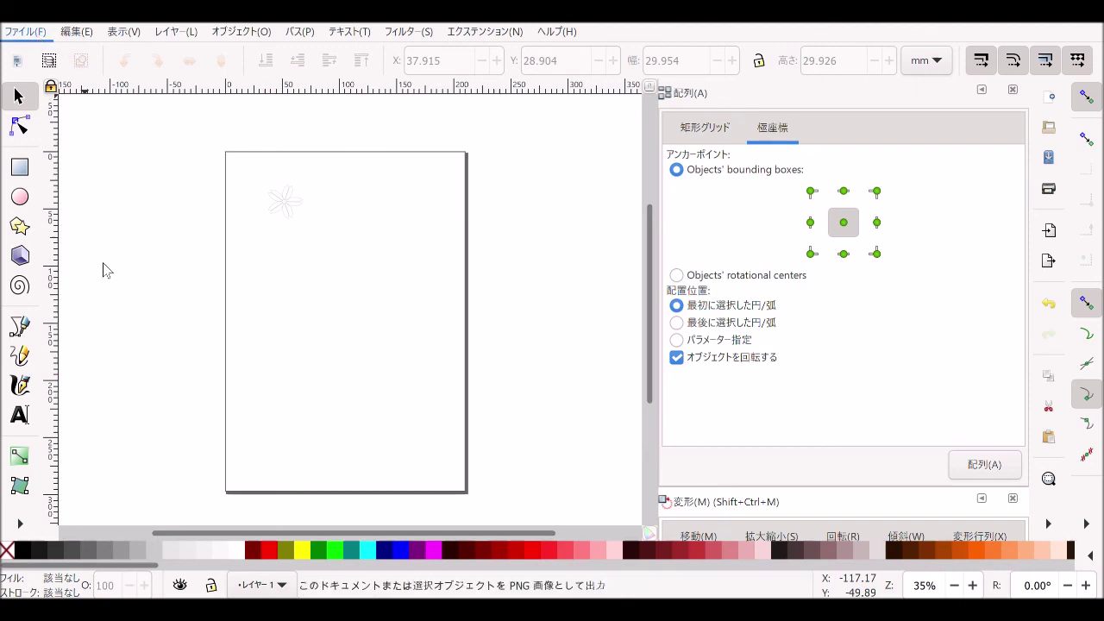
left_click(103, 270)
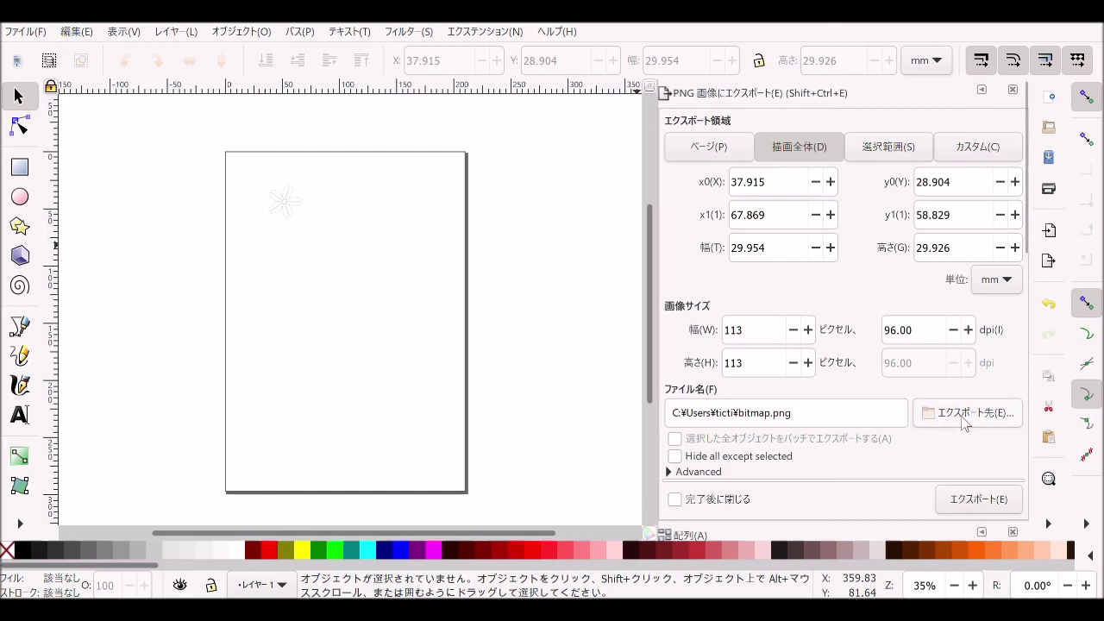
left_click(964, 418)
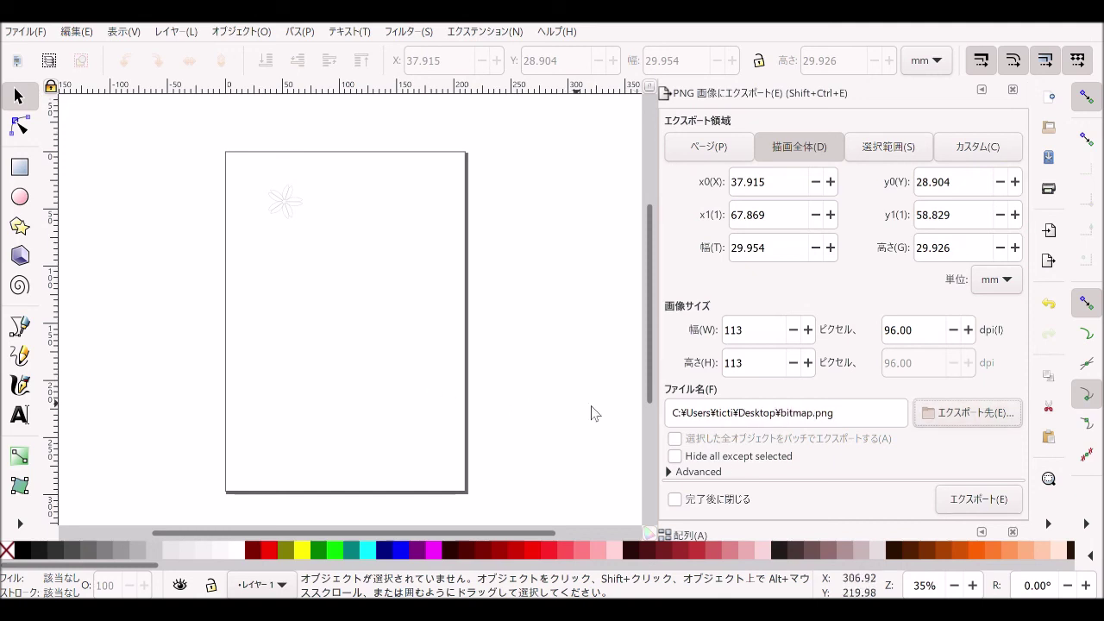
left_click(996, 507)
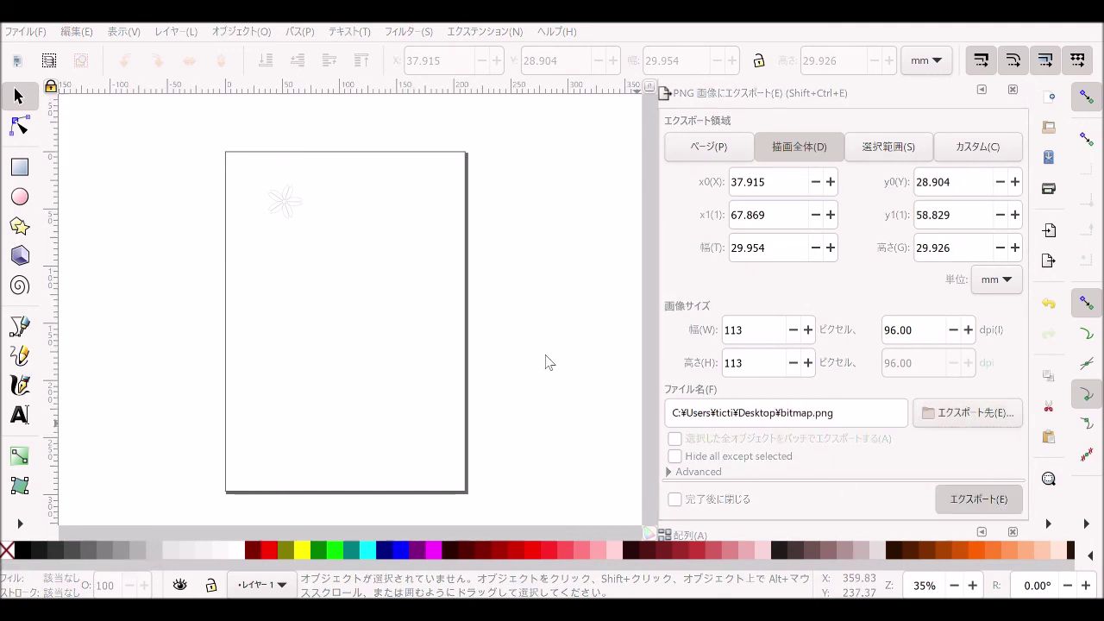